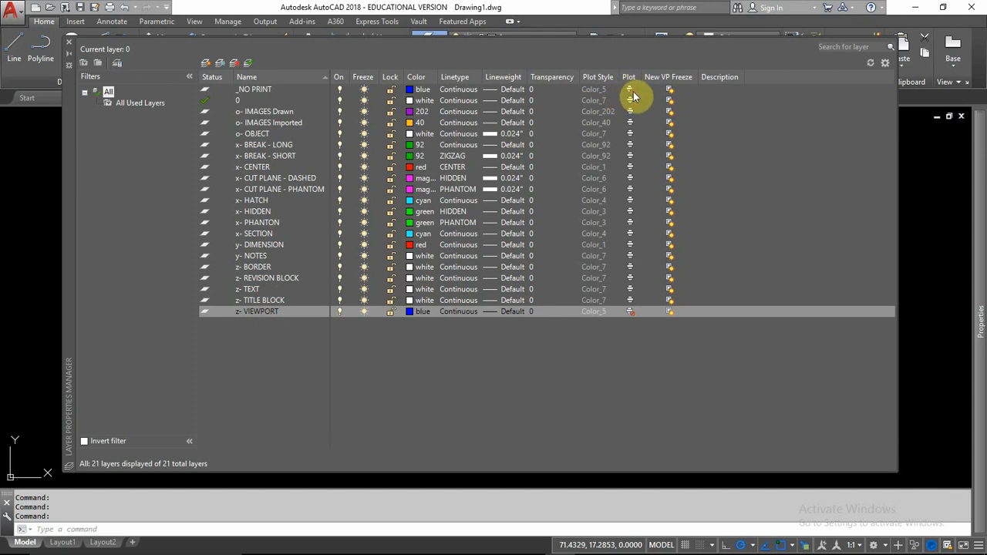
Sort the layer list by name, and re-sort it by color in ascending order
{"action": "left_click", "coordinate": [630, 312]}
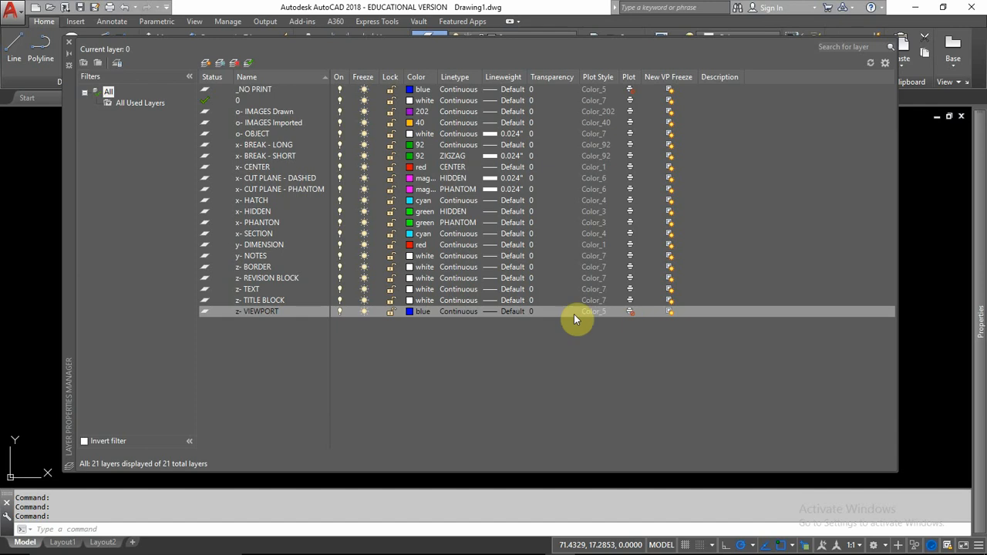
{"action": "left_click", "coordinate": [250, 78]}
{"action": "left_click", "coordinate": [250, 78]}
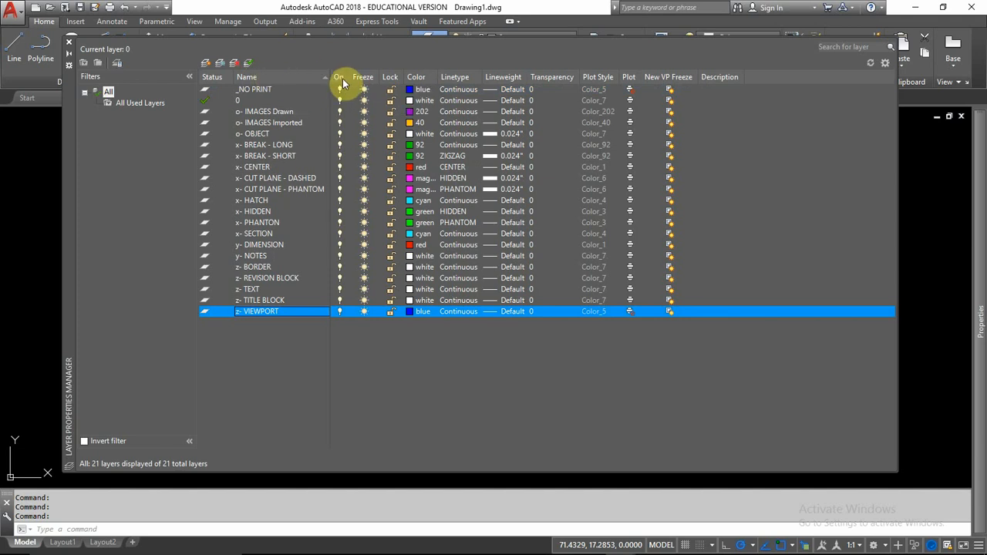
{"action": "left_click", "coordinate": [414, 79]}
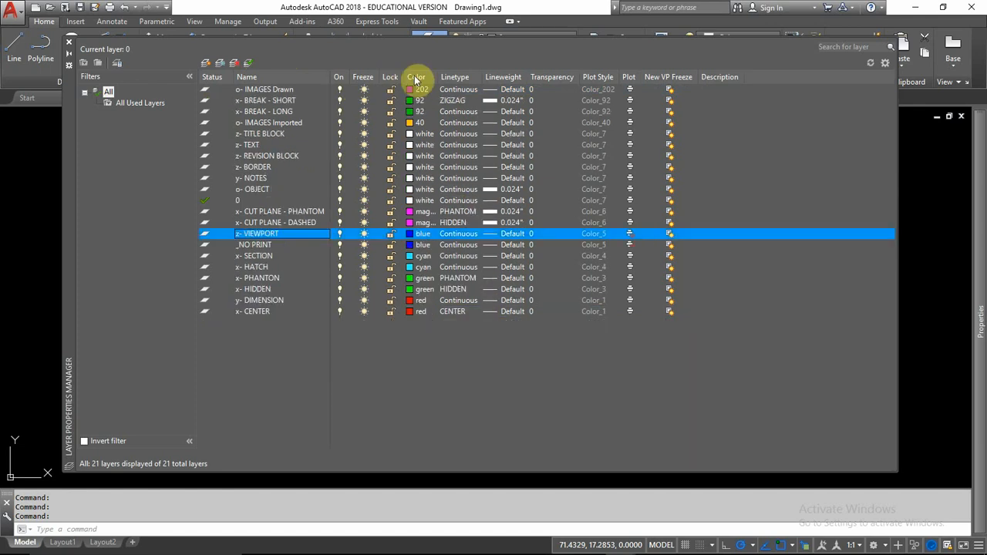
{"action": "left_click", "coordinate": [416, 78]}
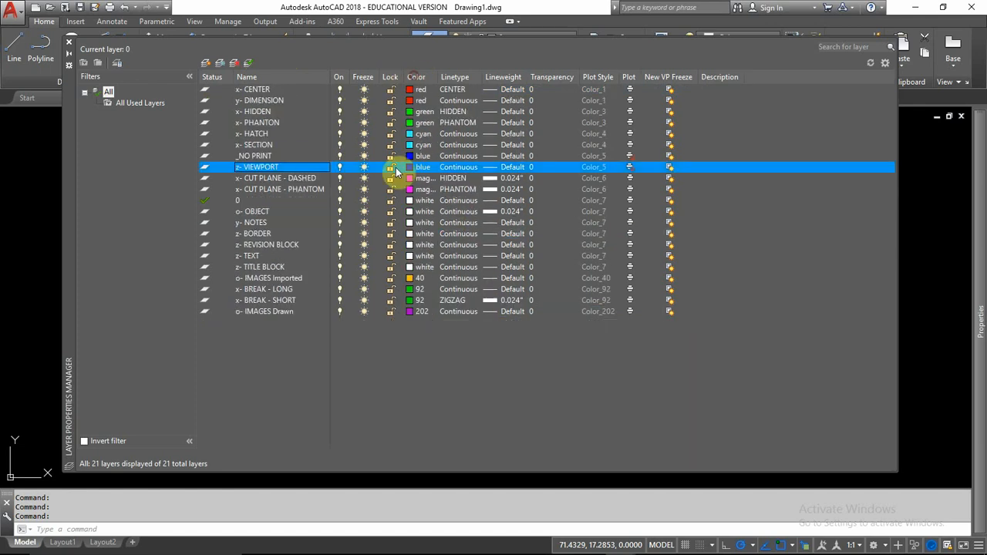
Open the color choices of the x- CENTER and x- HIDDEN layers, keeping red and green respectively
{"action": "left_click", "coordinate": [410, 91]}
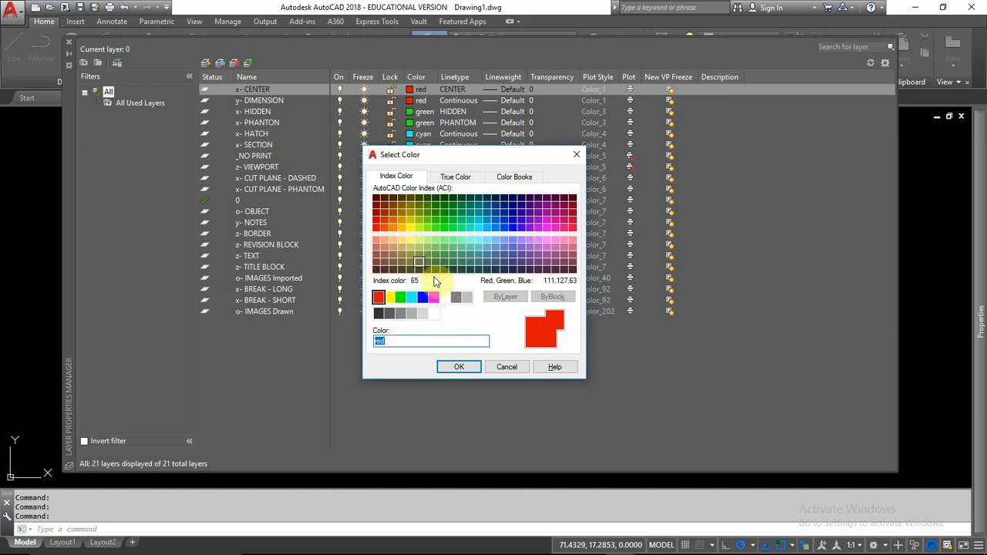
{"action": "left_click", "coordinate": [460, 367]}
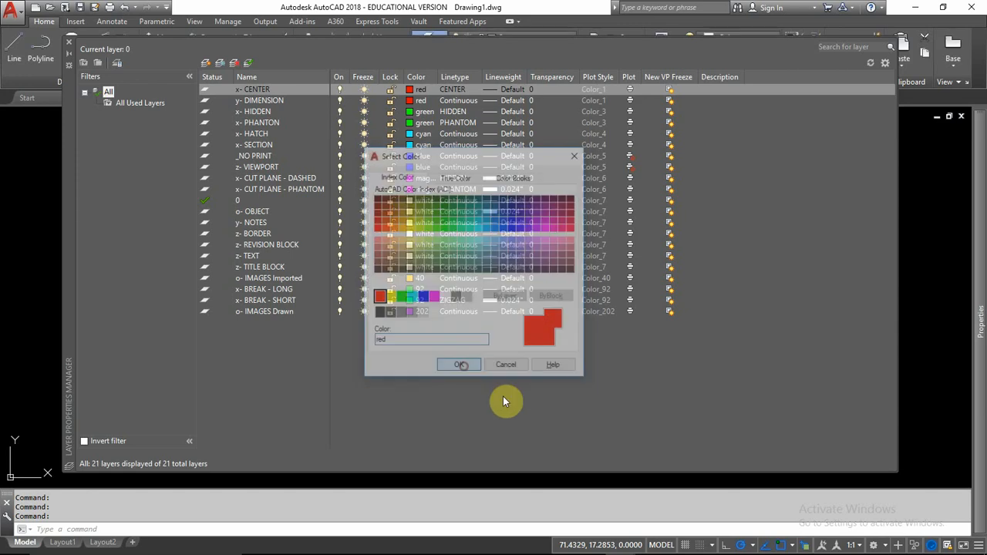
{"action": "left_click", "coordinate": [412, 116]}
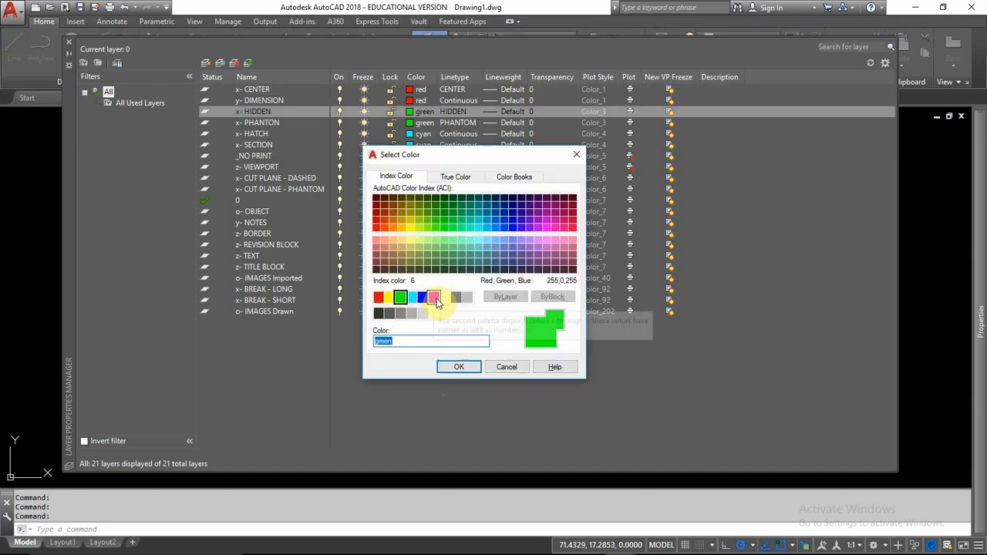
{"action": "left_click", "coordinate": [459, 366]}
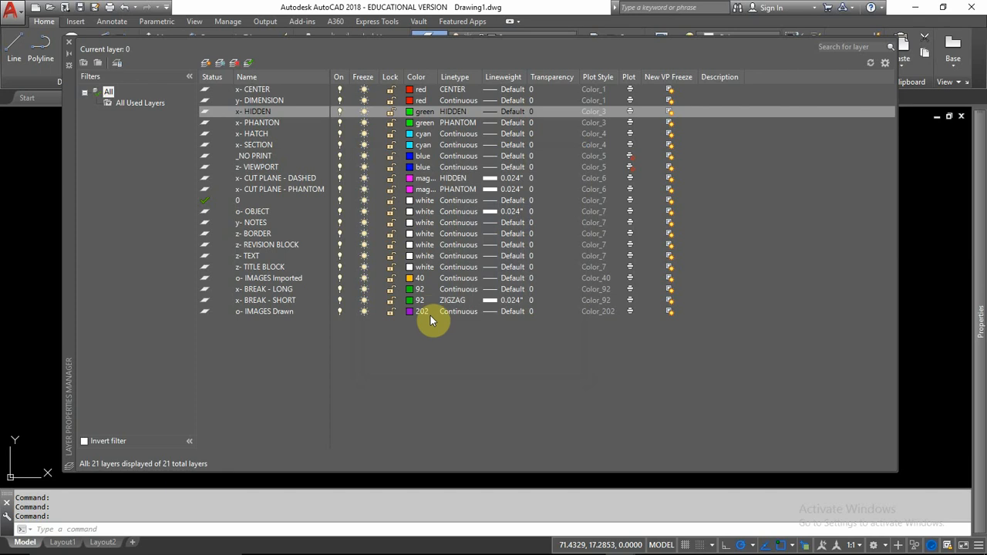
Sort the layer list by linetype and then by lineweight
{"action": "left_click", "coordinate": [455, 78]}
{"action": "left_click", "coordinate": [502, 77]}
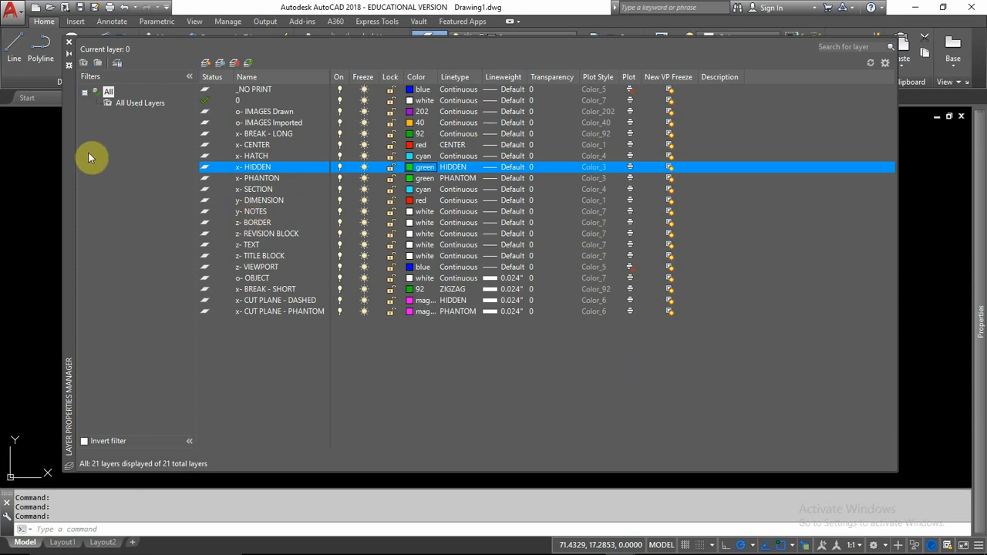
Dock the Layer Properties Manager along the drawing area's left side as an auto-hiding palette and widen its expanded view
{"action": "left_click", "coordinate": [459, 471]}
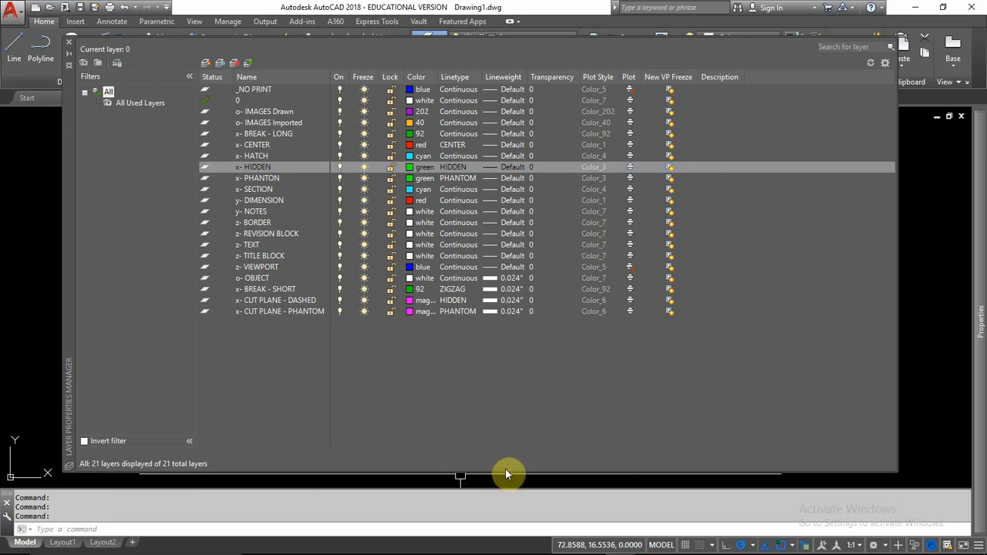
{"action": "left_click_drag", "start_coordinate": [505, 471], "coordinate": [504, 342]}
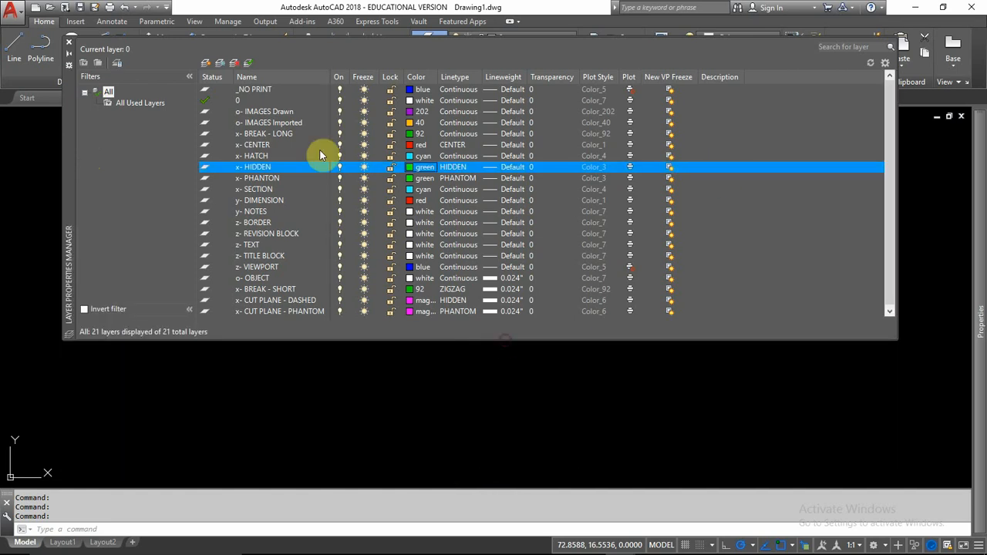
{"action": "mouse_move", "coordinate": [67, 150]}
{"action": "left_mouse_down"}
{"action": "mouse_move", "coordinate": [46, 227]}
{"action": "mouse_move", "coordinate": [15, 251]}
{"action": "left_mouse_up"}
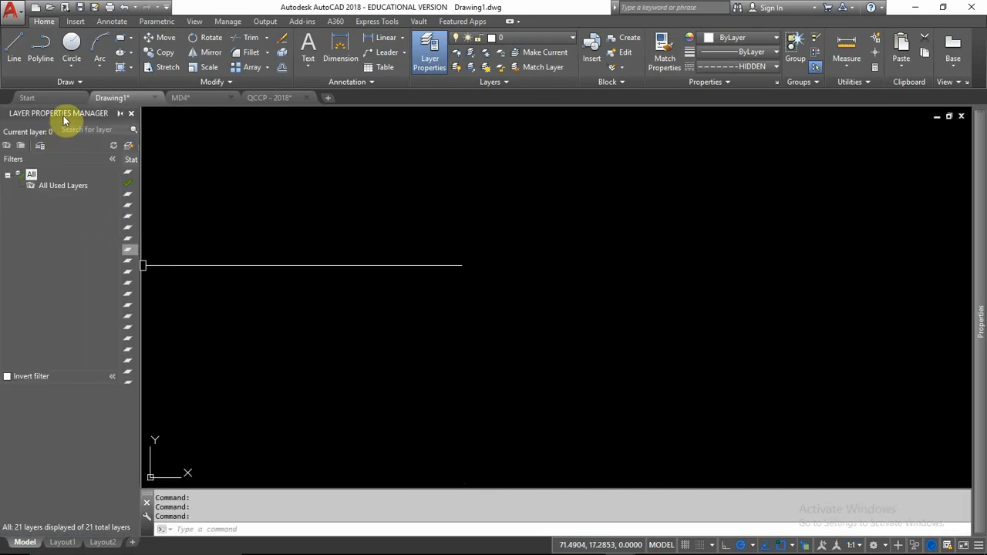
{"action": "left_click", "coordinate": [120, 114]}
{"action": "mouse_move", "coordinate": [9, 158]}
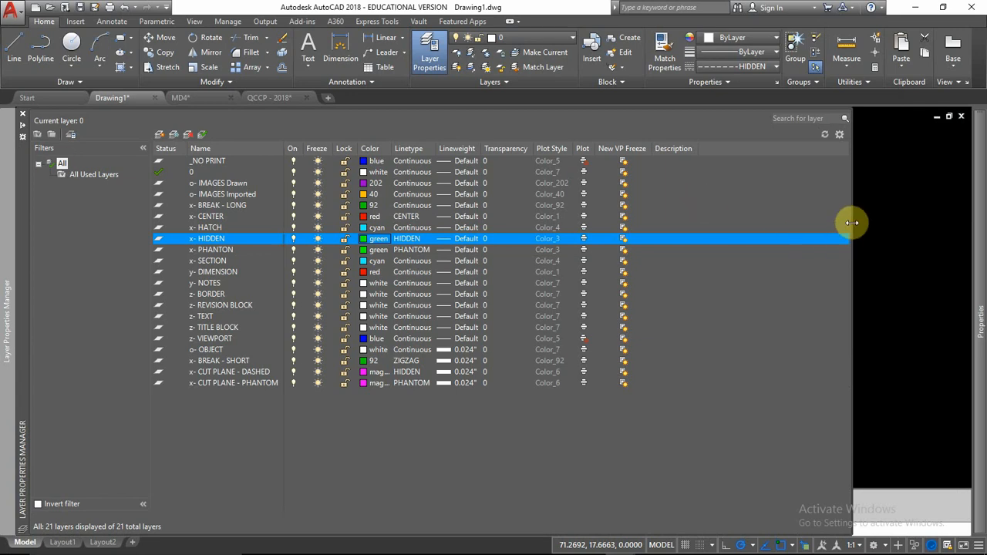
{"action": "left_click_drag", "start_coordinate": [852, 223], "coordinate": [882, 217]}
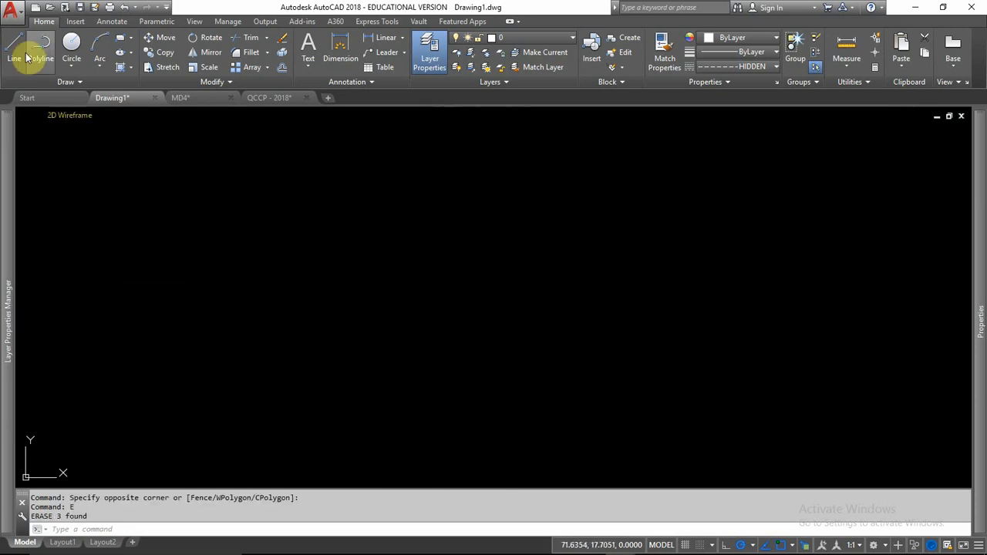
Draw two long crossing lines on layer 0, one rising and one falling to the right
{"action": "left_click", "coordinate": [27, 57]}
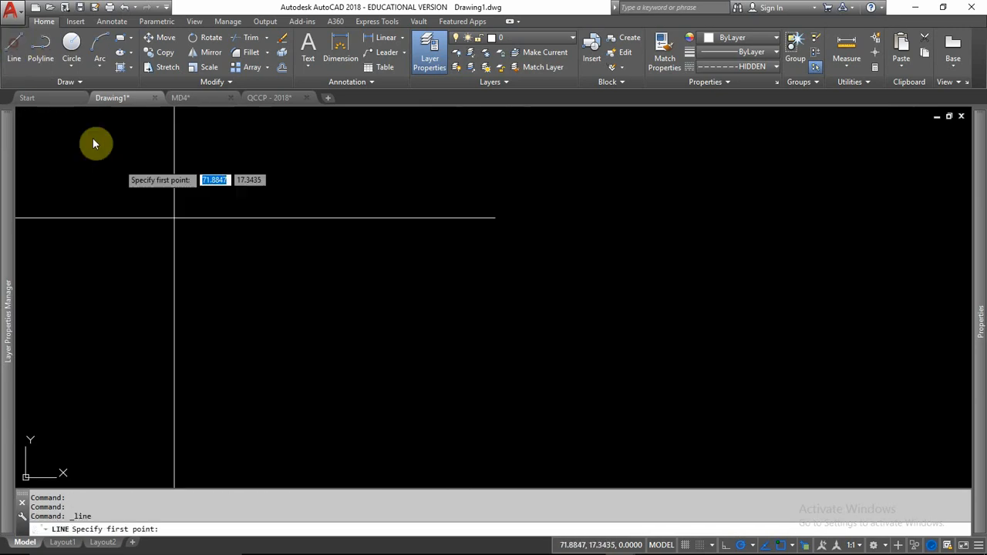
{"action": "left_click", "coordinate": [181, 401]}
{"action": "left_click", "coordinate": [742, 189]}
{"action": "key", "text": "Return"}
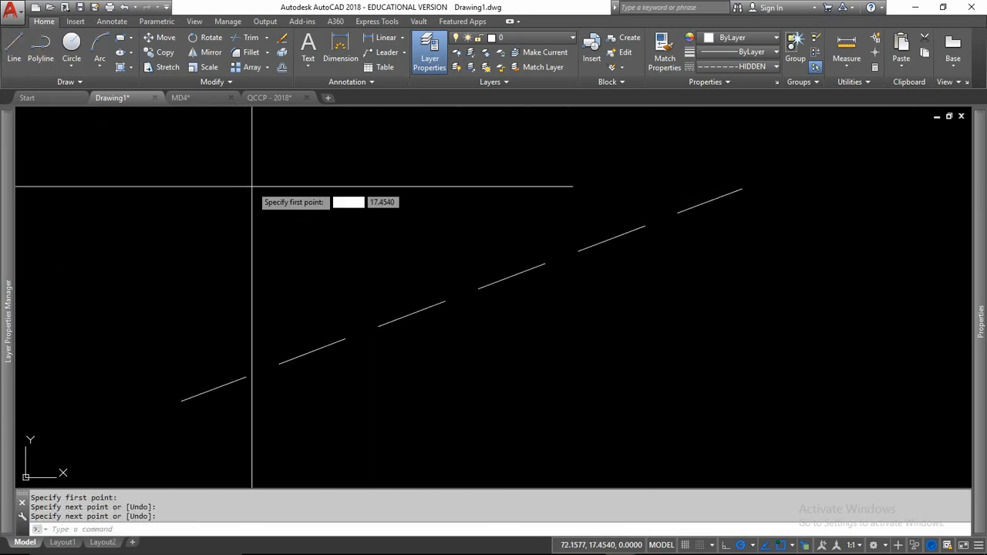
{"action": "left_click", "coordinate": [280, 182]}
{"action": "key", "text": "Return"}
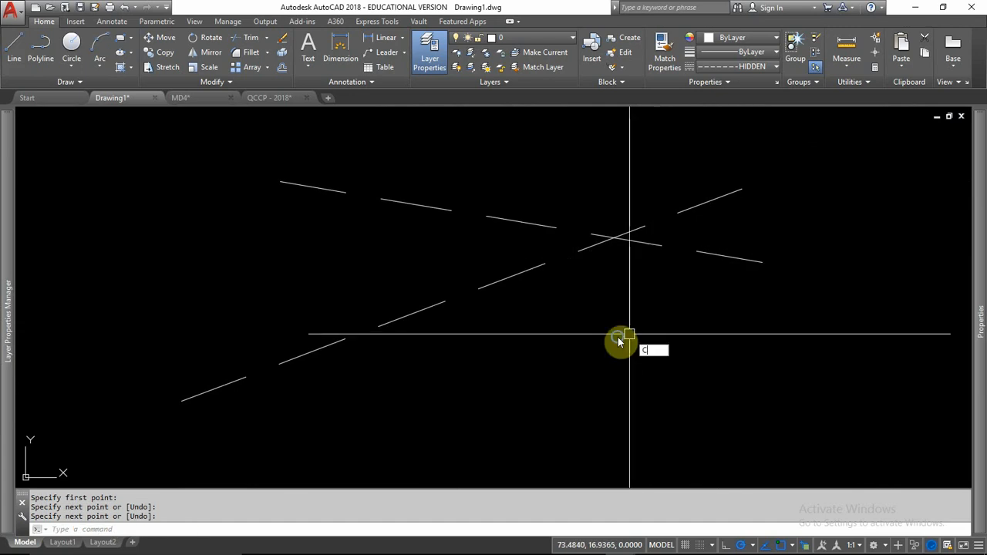
Draw a large circle beside the two lines, overlapping the lower end of the rising line
{"action": "type", "text": "c"}
{"action": "key", "text": "Return"}
{"action": "left_click", "coordinate": [151, 249]}
{"action": "left_click", "coordinate": [283, 255]}
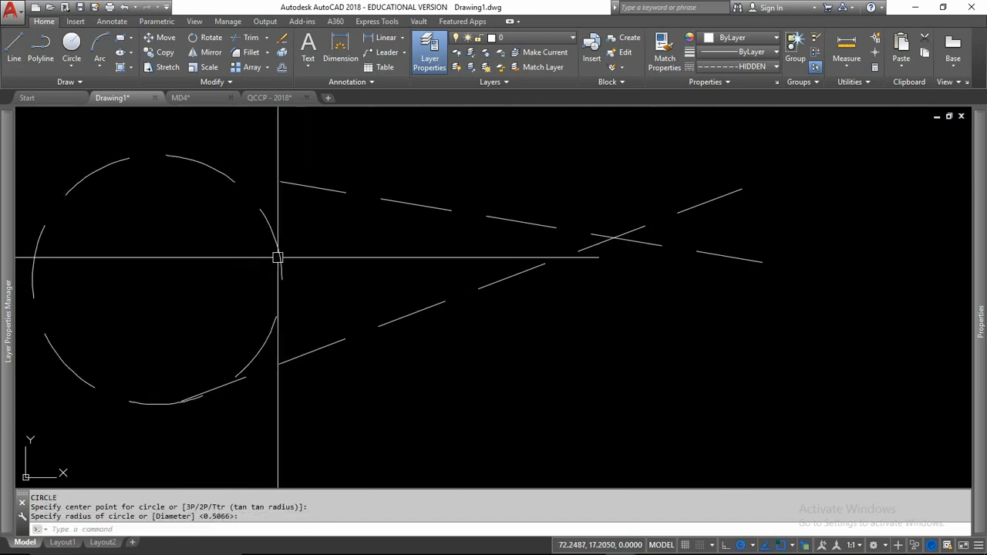
{"action": "key", "text": "Return"}
{"action": "key", "text": "Escape"}
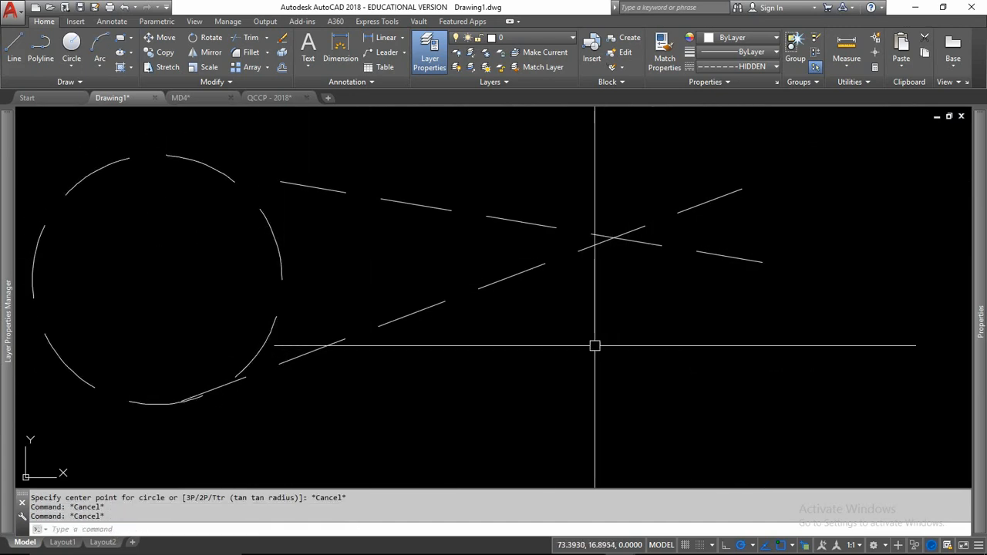
Select the falling line to check which layer it is on, and clear the selection
{"action": "middle_click_drag", "start_coordinate": [595, 346], "coordinate": [625, 349]}
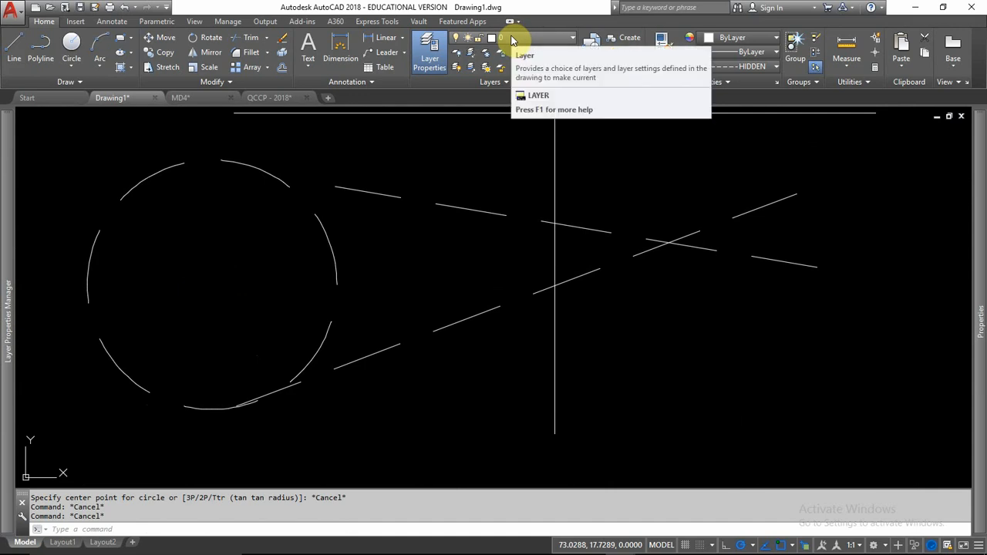
{"action": "left_click", "coordinate": [476, 210]}
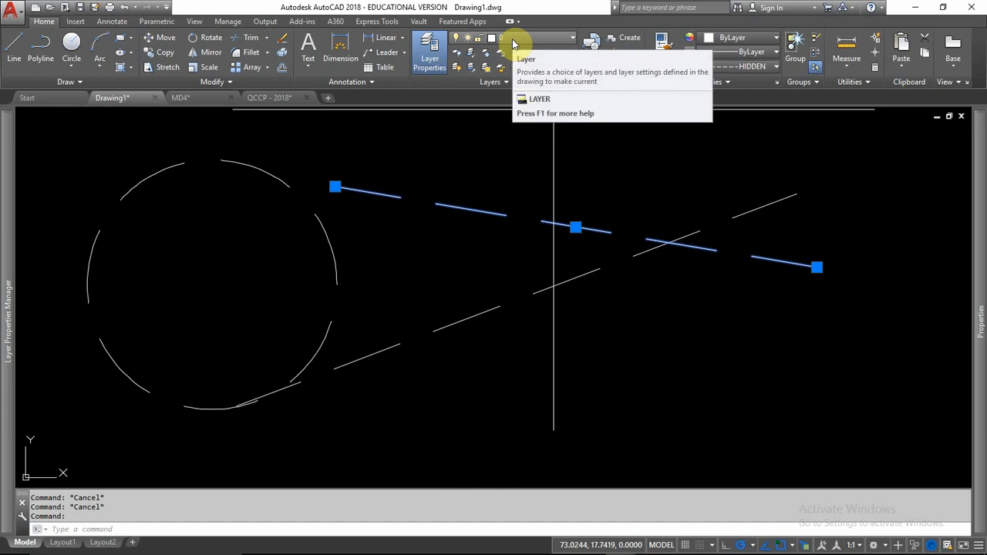
{"action": "key", "text": "Escape"}
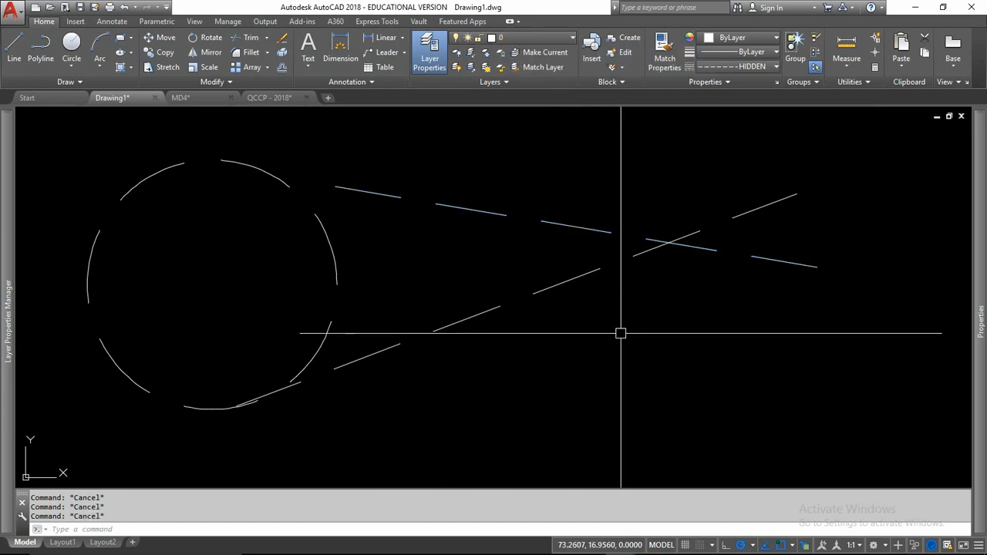
Make o- OBJECT the current layer from the Layer Properties Manager
{"action": "mouse_move", "coordinate": [9, 239]}
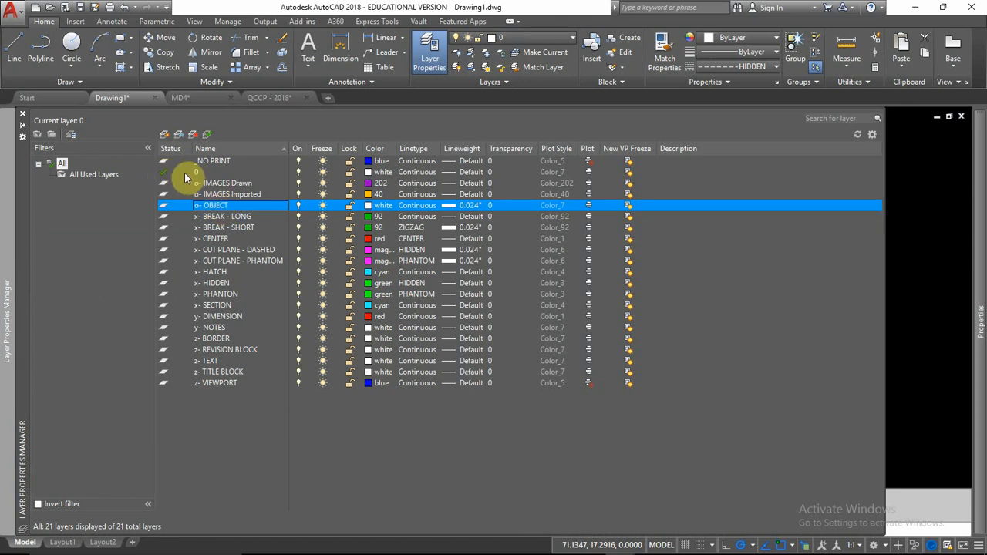
{"action": "double_click", "coordinate": [212, 207]}
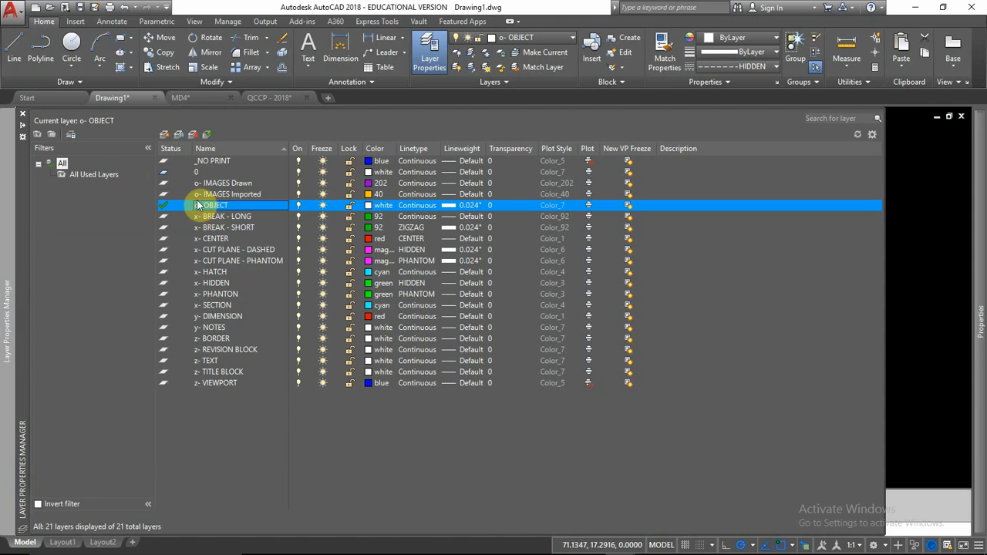
{"action": "double_click", "coordinate": [197, 172]}
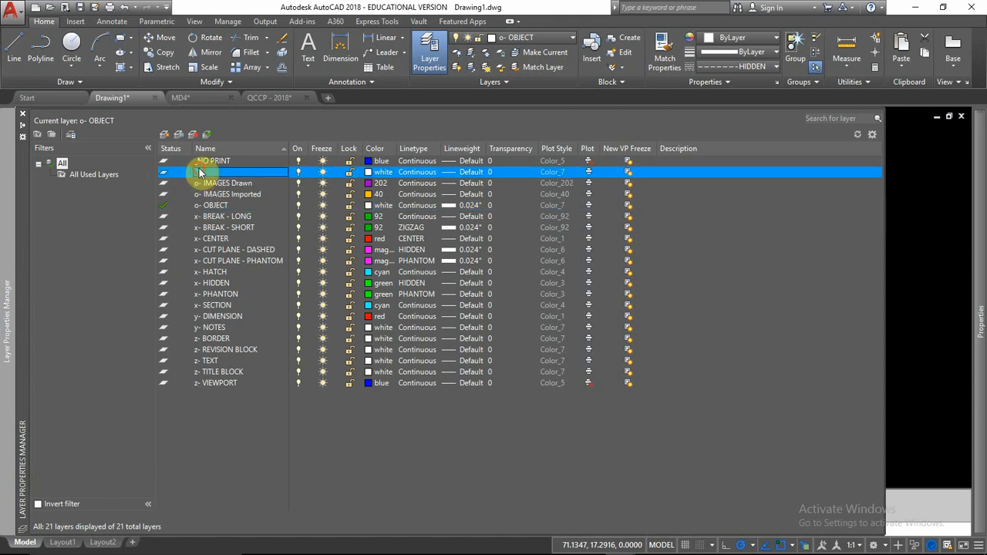
{"action": "left_click", "coordinate": [207, 205]}
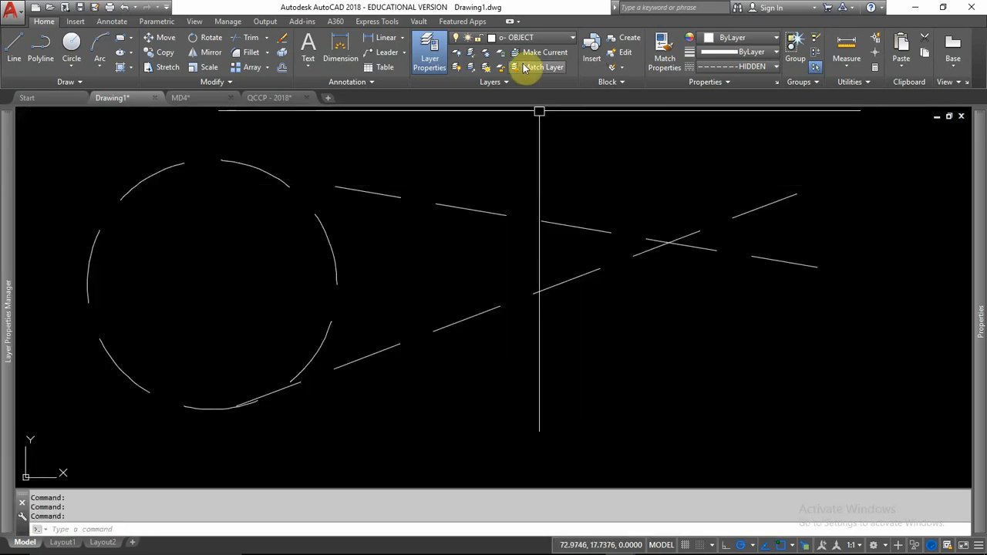
Switch the current layer to _NO PRINT and then back to o- OBJECT
{"action": "left_click", "coordinate": [526, 39]}
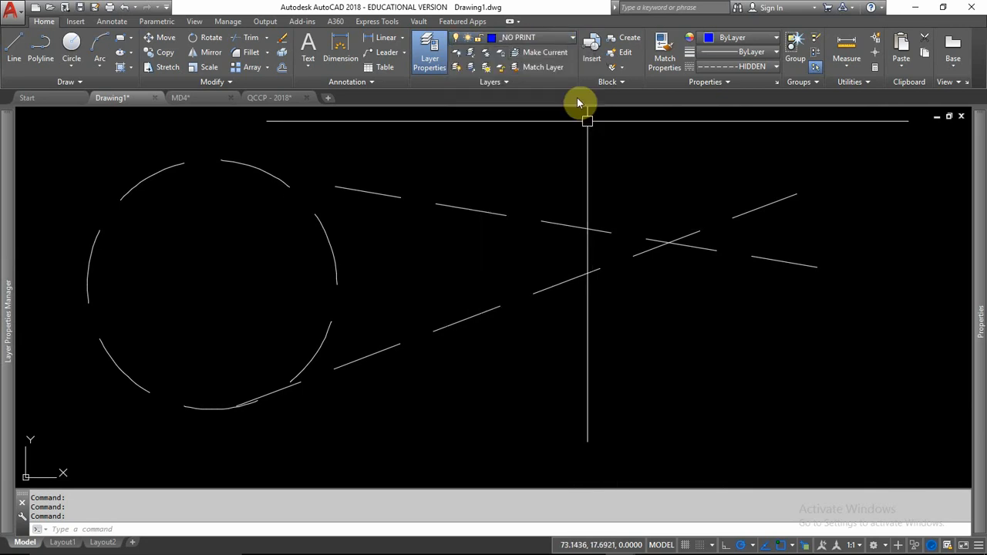
{"action": "left_click", "coordinate": [549, 38]}
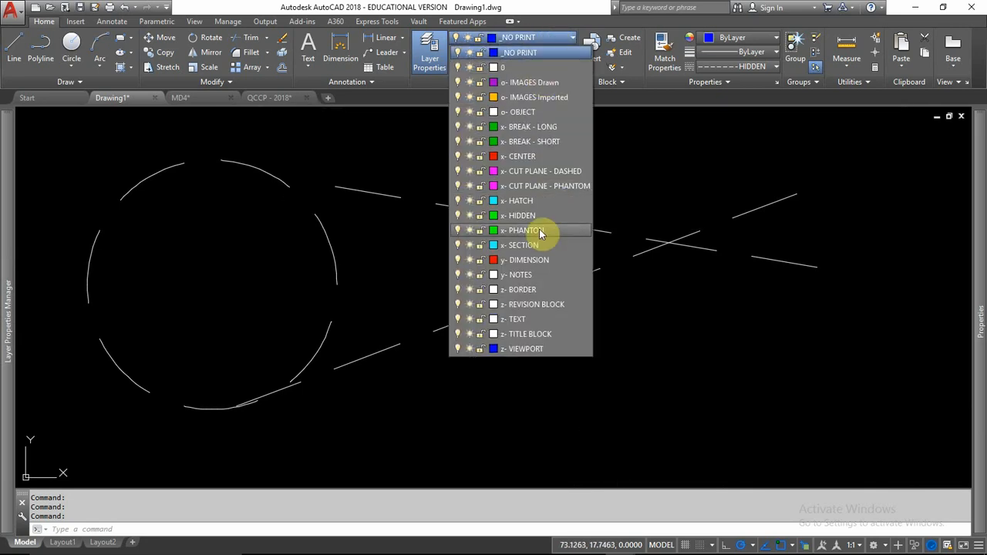
{"action": "left_click", "coordinate": [533, 52]}
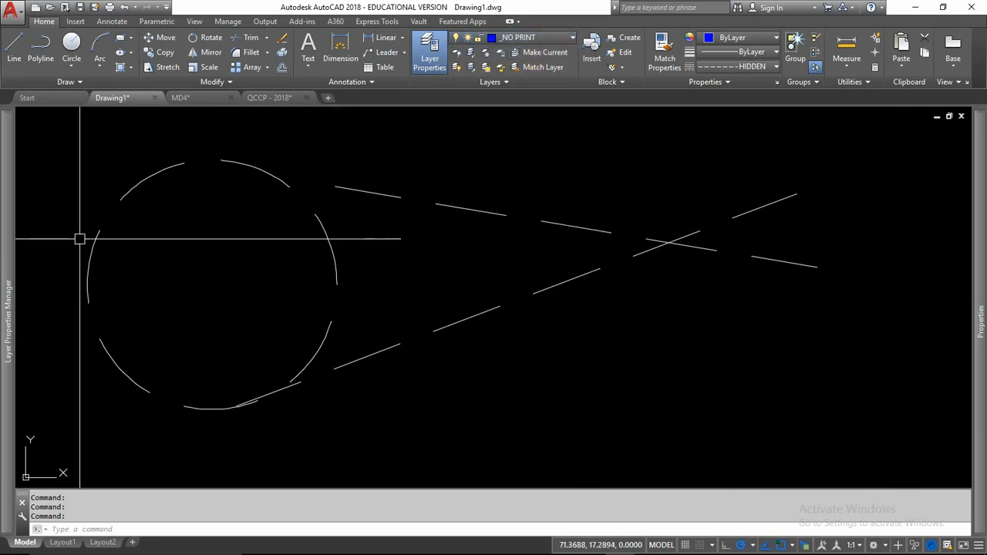
{"action": "mouse_move", "coordinate": [9, 247]}
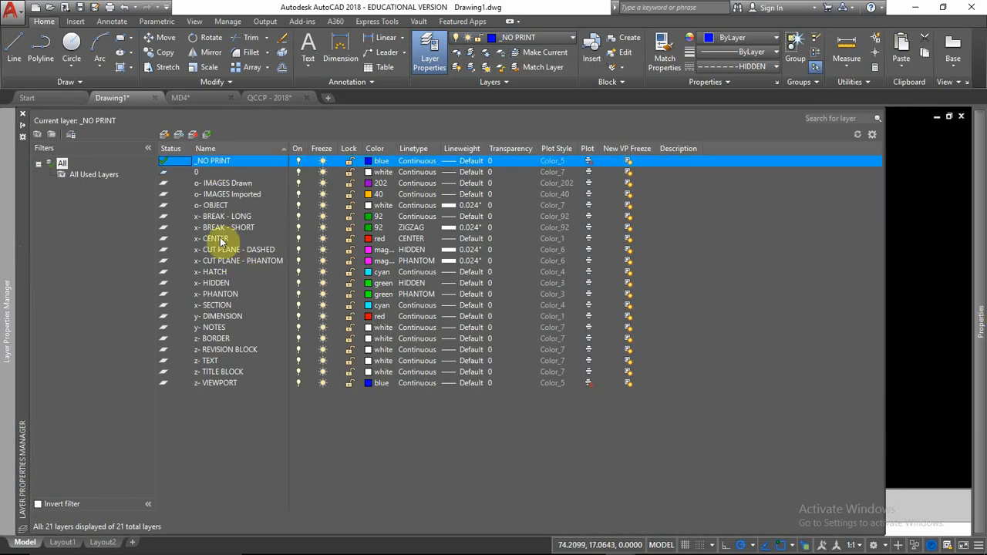
{"action": "double_click", "coordinate": [212, 205]}
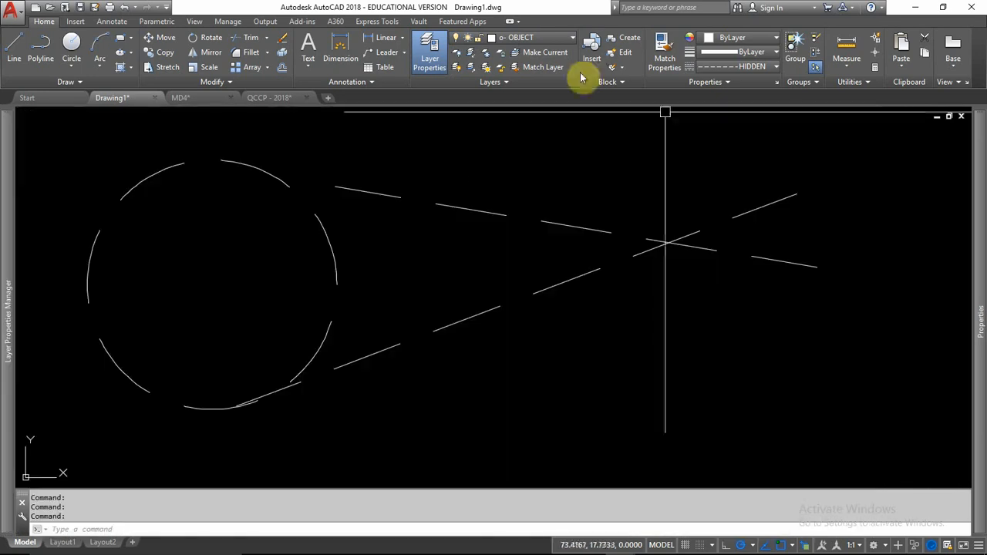
Change the color of the o- OBJECT layer to red
{"action": "left_click", "coordinate": [546, 38]}
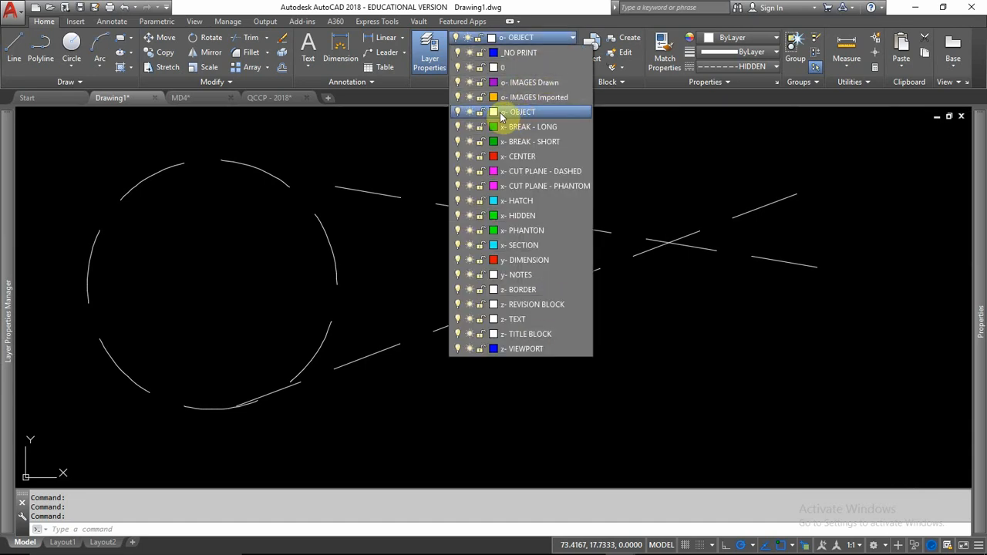
{"action": "left_click", "coordinate": [493, 111]}
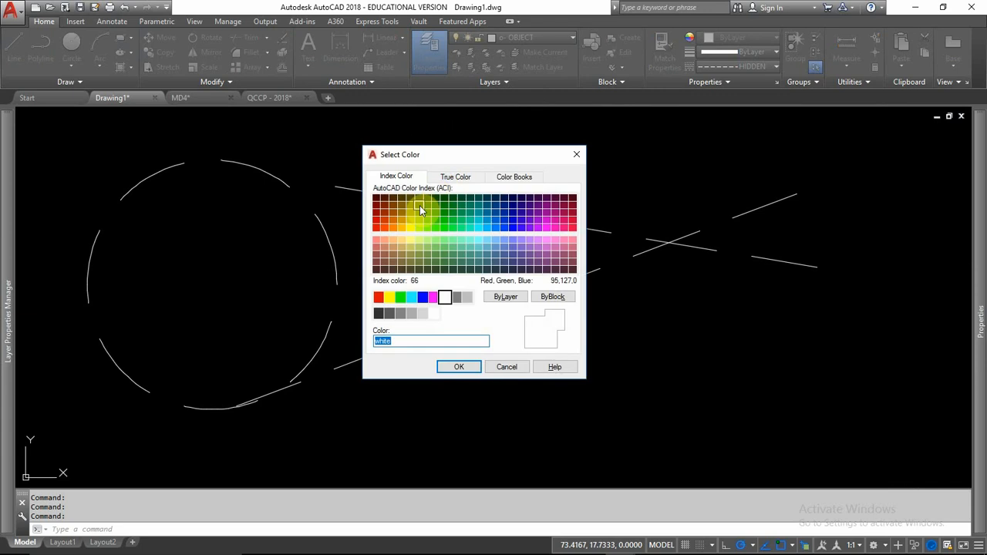
{"action": "left_click", "coordinate": [377, 297]}
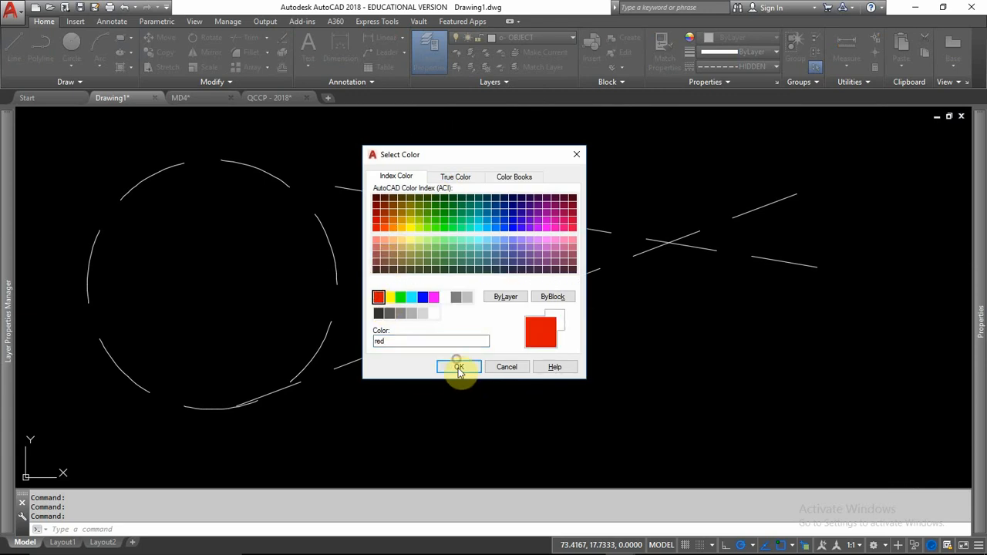
{"action": "left_click", "coordinate": [456, 367]}
Make z- REVISION BLOCK the current layer and change the color of the o- OBJECT layer to white
{"action": "left_click", "coordinate": [505, 39]}
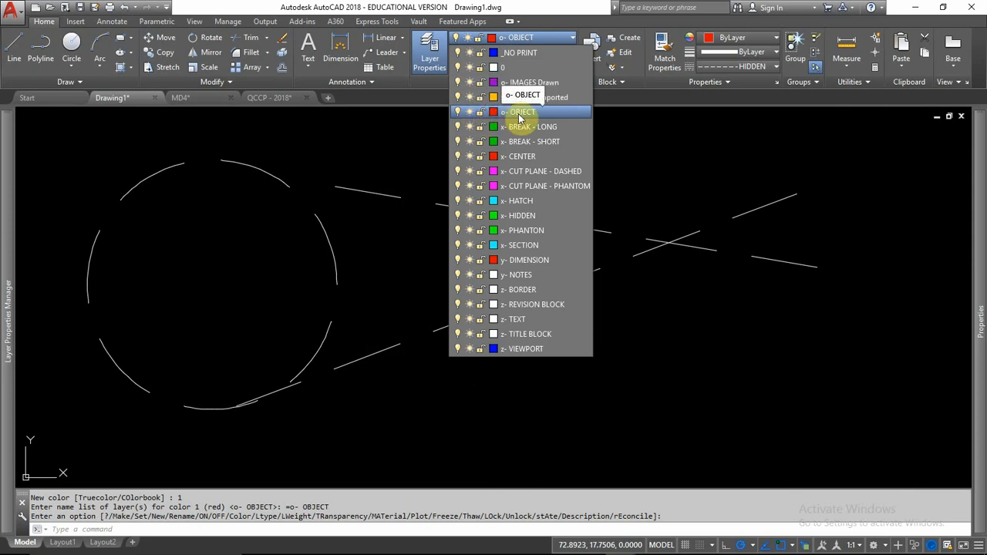
{"action": "left_click", "coordinate": [521, 306]}
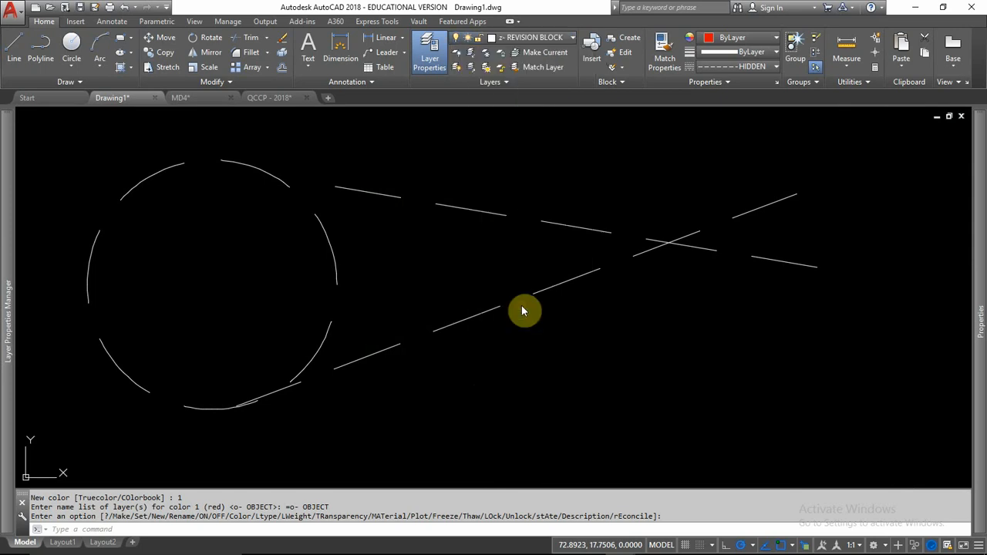
{"action": "left_click", "coordinate": [527, 36]}
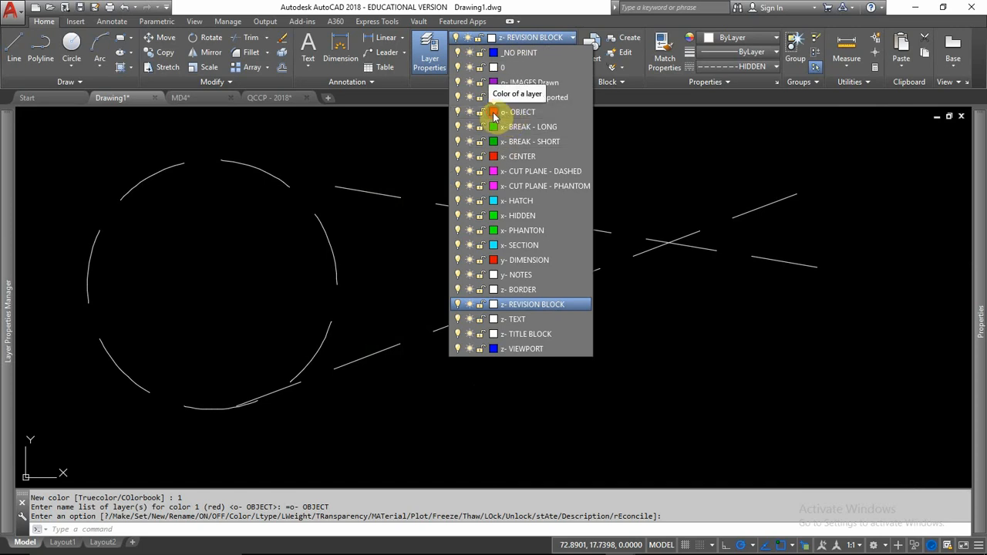
{"action": "left_click", "coordinate": [493, 112]}
{"action": "left_click", "coordinate": [445, 298]}
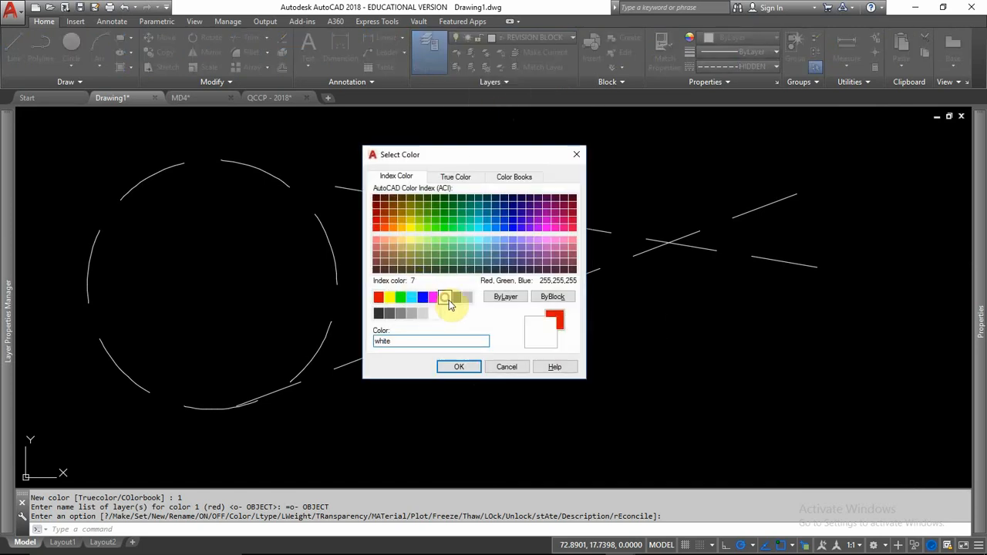
{"action": "left_click", "coordinate": [458, 366]}
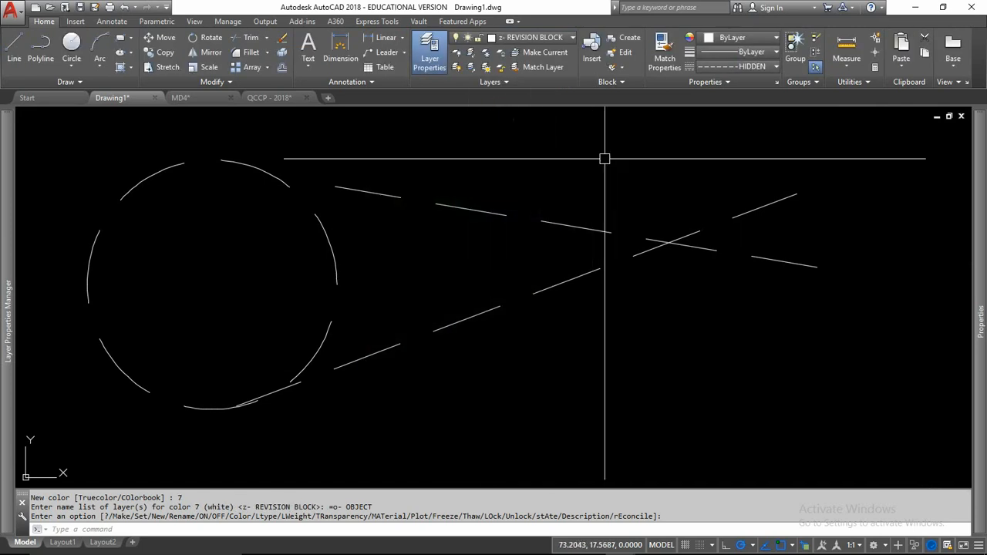
Make o- OBJECT the current layer, and move the circle and both lines onto that layer
{"action": "left_click", "coordinate": [534, 38]}
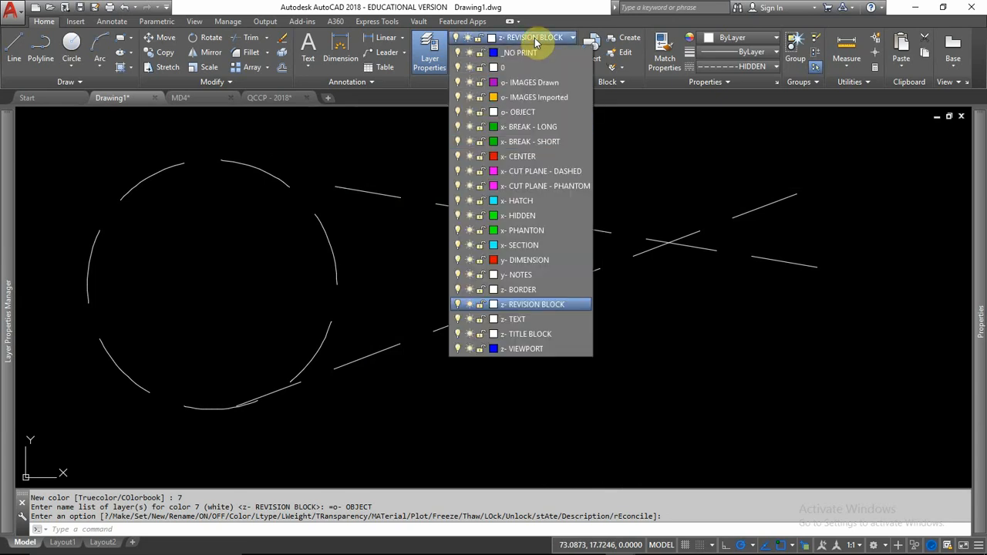
{"action": "left_click", "coordinate": [522, 114]}
{"action": "left_click", "coordinate": [544, 173]}
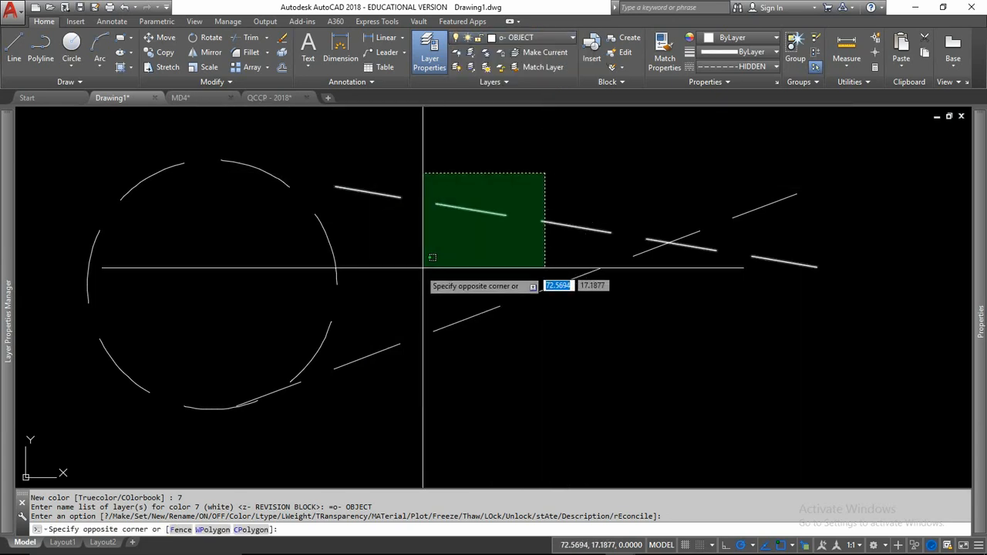
{"action": "left_click", "coordinate": [563, 162]}
{"action": "left_click", "coordinate": [506, 187]}
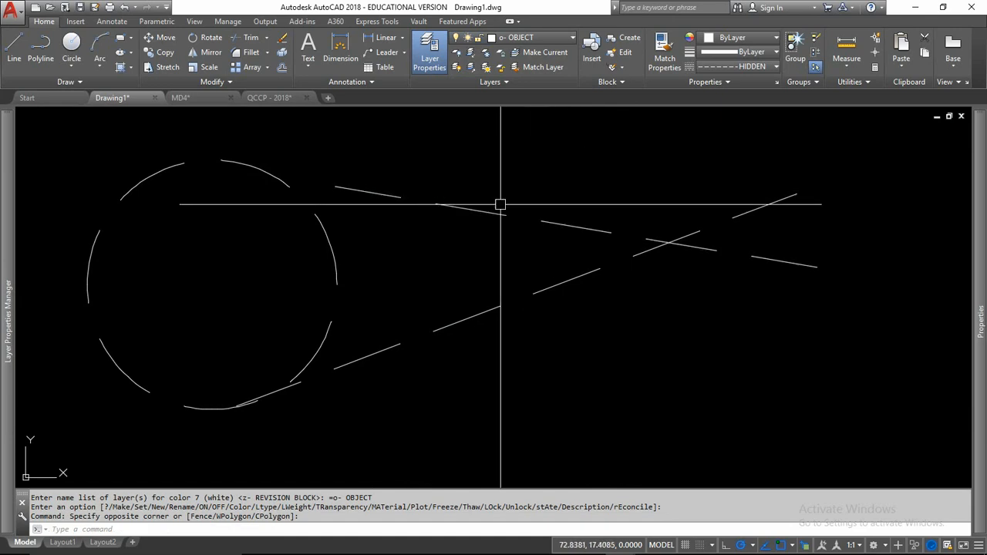
{"action": "left_click", "coordinate": [325, 269]}
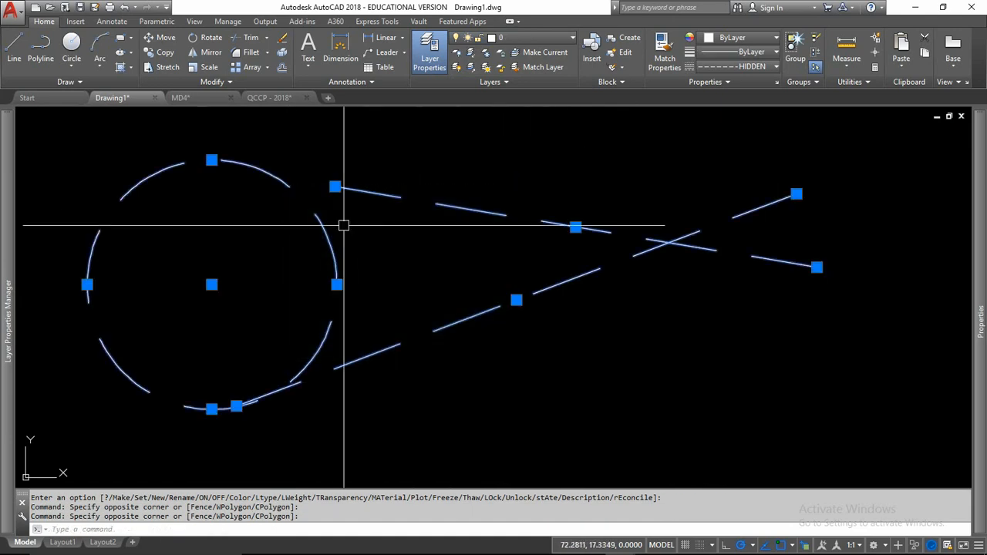
{"action": "left_click", "coordinate": [527, 37]}
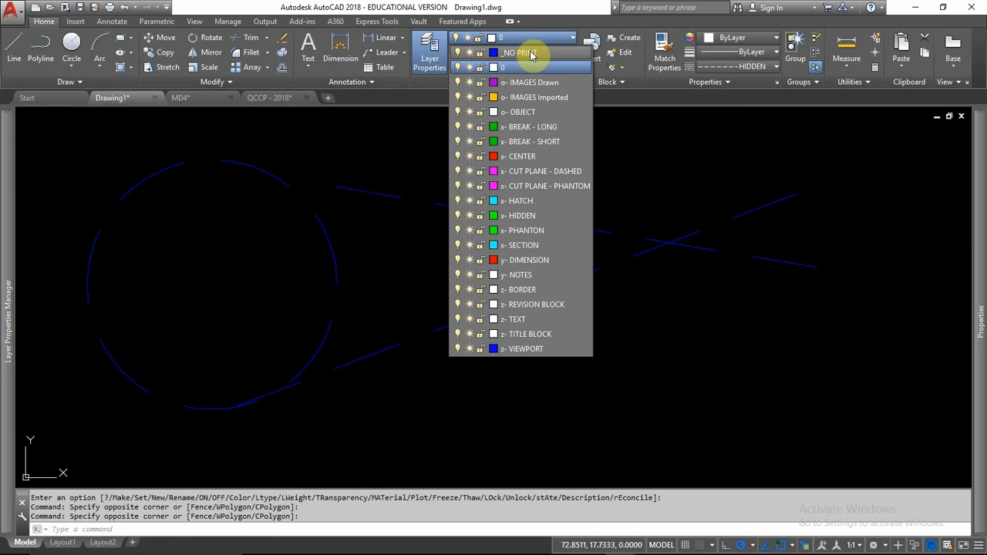
{"action": "left_click", "coordinate": [524, 112]}
Select all objects in the drawing and set their linetype to ByLayer
{"action": "key", "text": "ctrl+a"}
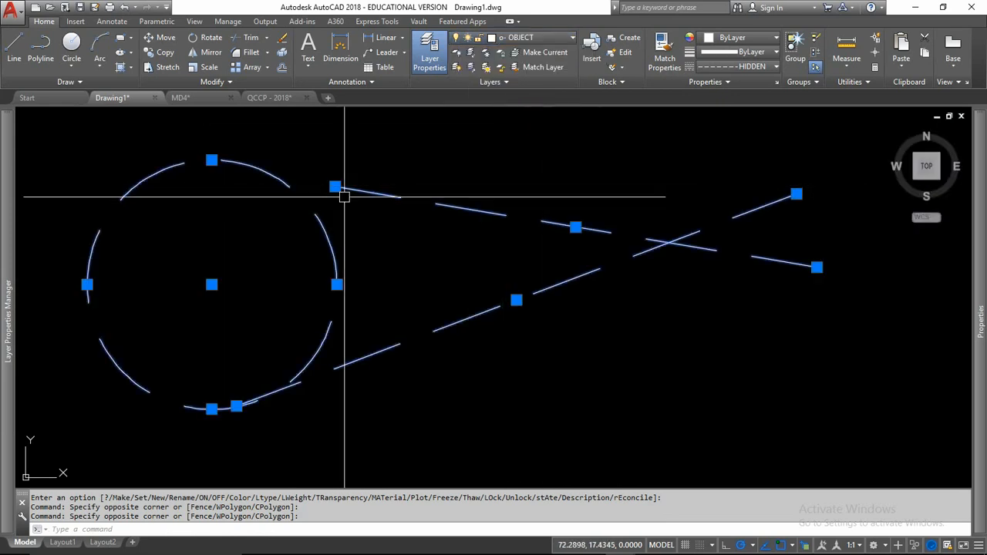
{"action": "mouse_move", "coordinate": [12, 241]}
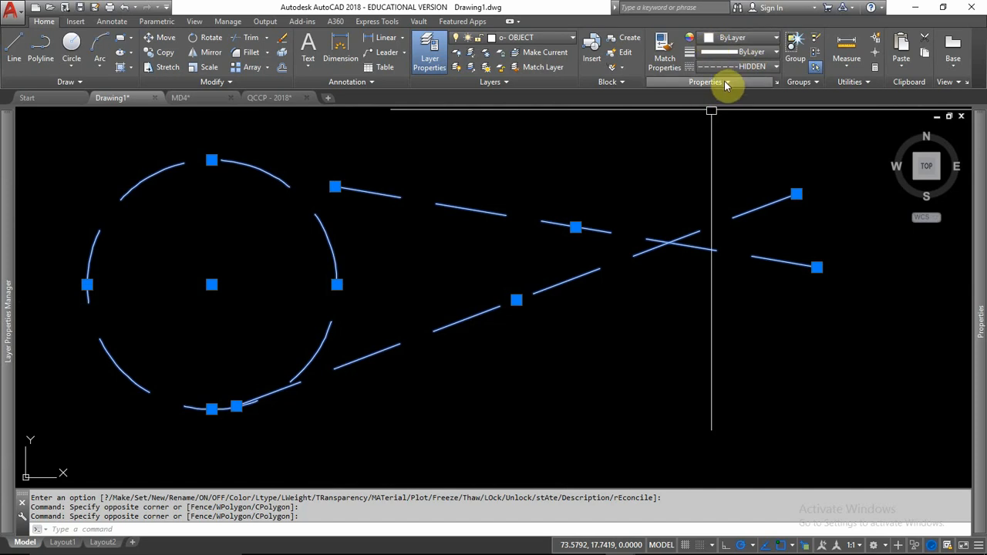
{"action": "mouse_move", "coordinate": [984, 199]}
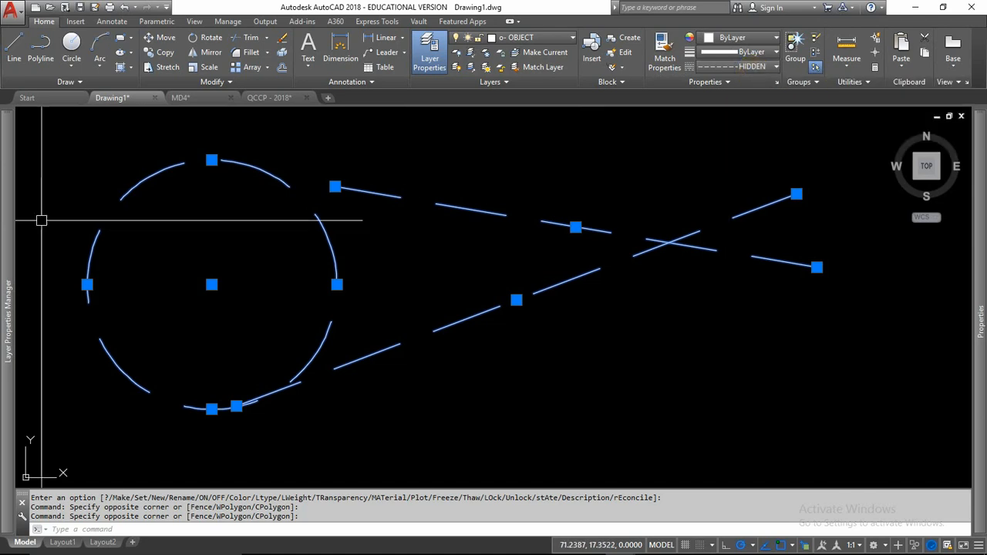
{"action": "mouse_move", "coordinate": [11, 227]}
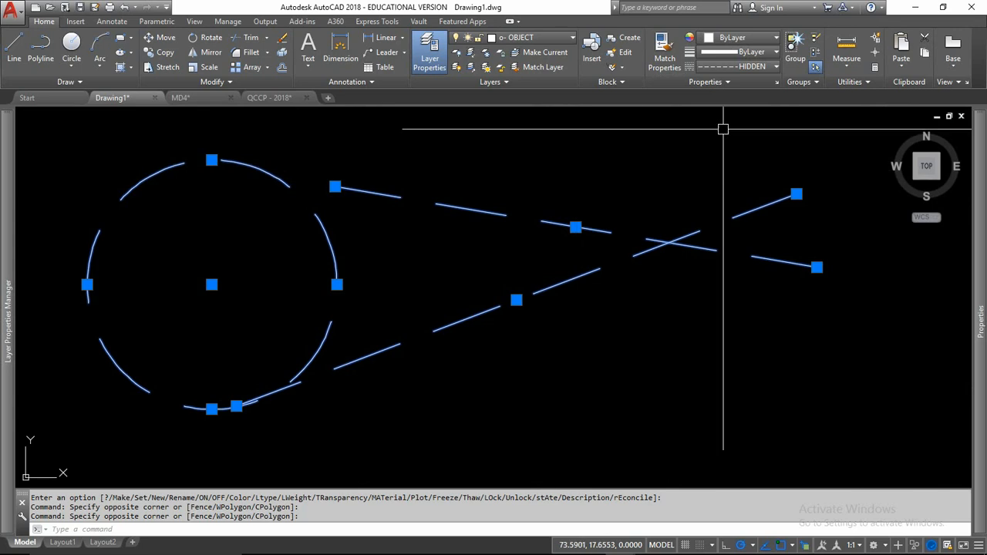
{"action": "left_click", "coordinate": [748, 67]}
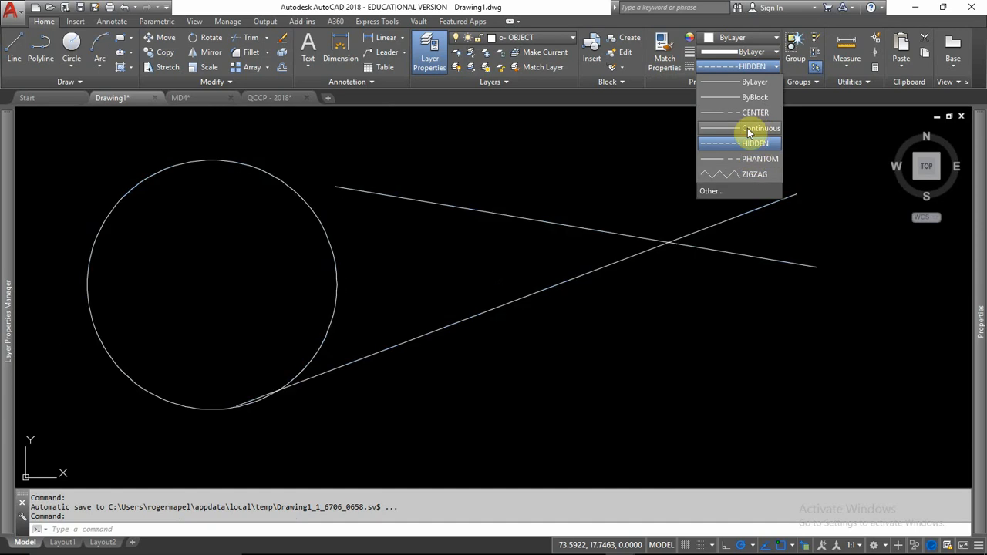
{"action": "left_click", "coordinate": [754, 82]}
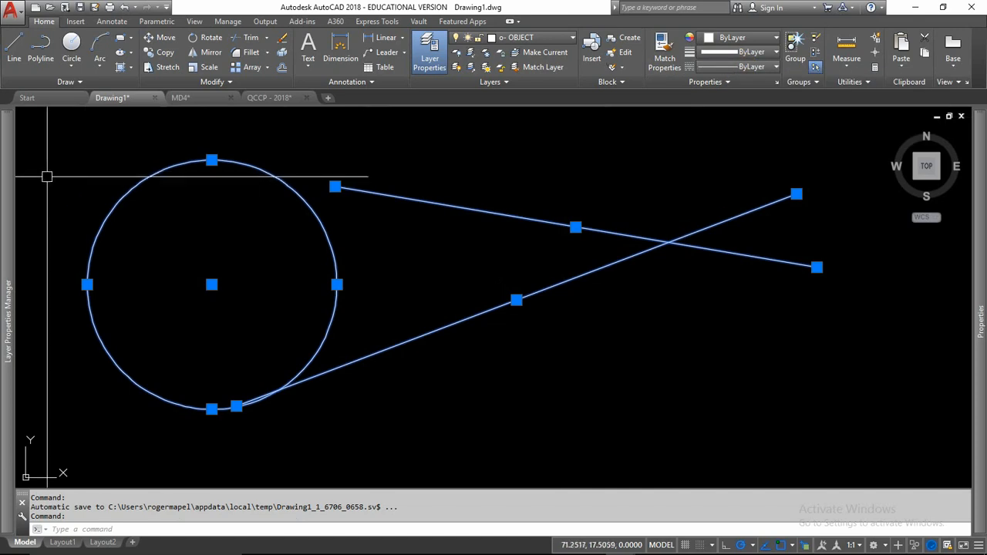
{"action": "mouse_move", "coordinate": [12, 191]}
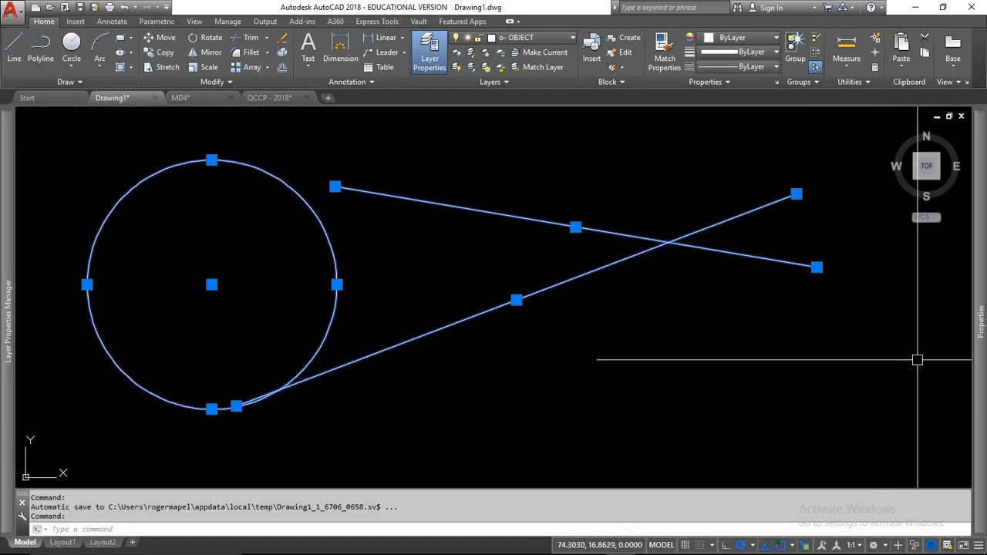
Clear the selection and set the current linetype for new objects to ByLayer
{"action": "key", "text": "Escape"}
{"action": "key", "text": "Escape"}
{"action": "key", "text": "Escape"}
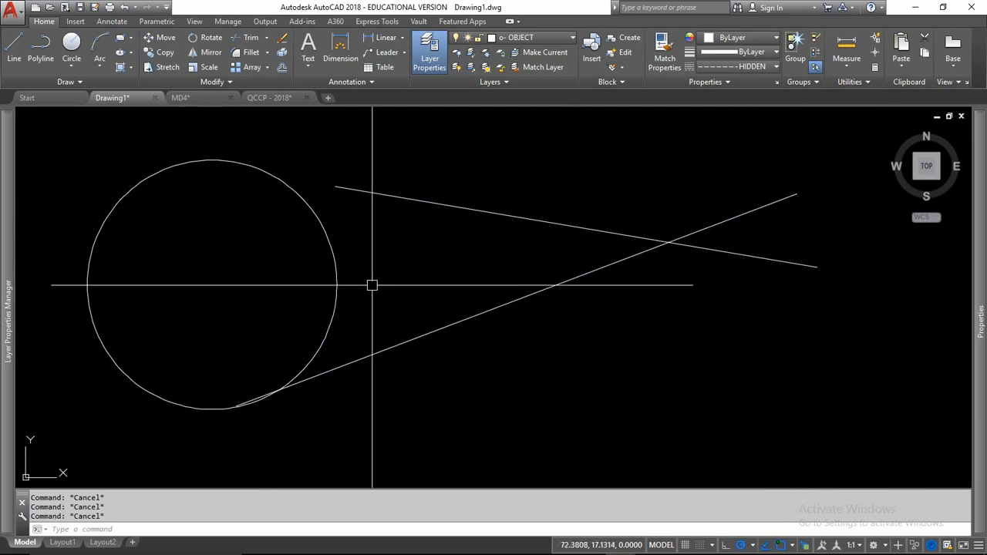
{"action": "left_click", "coordinate": [746, 67]}
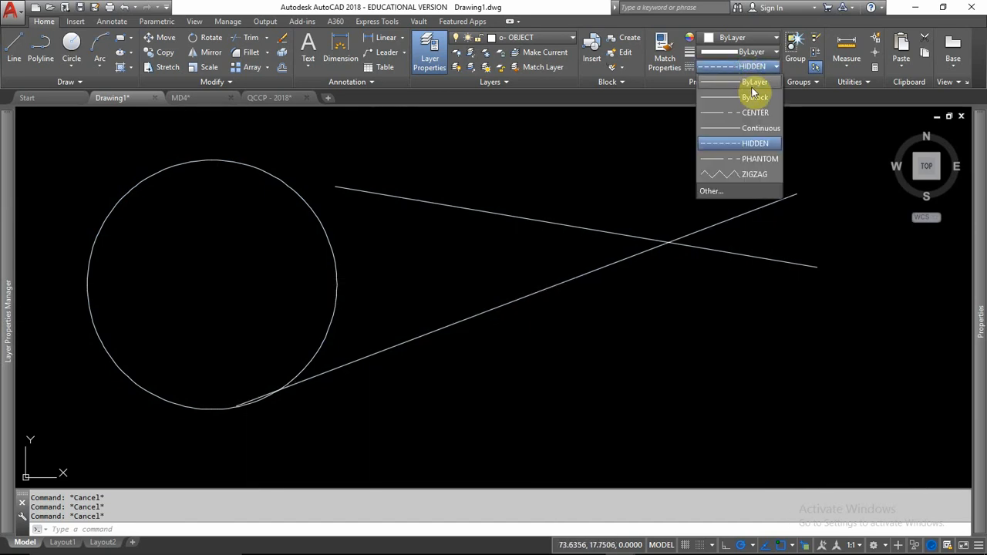
{"action": "left_click", "coordinate": [753, 85]}
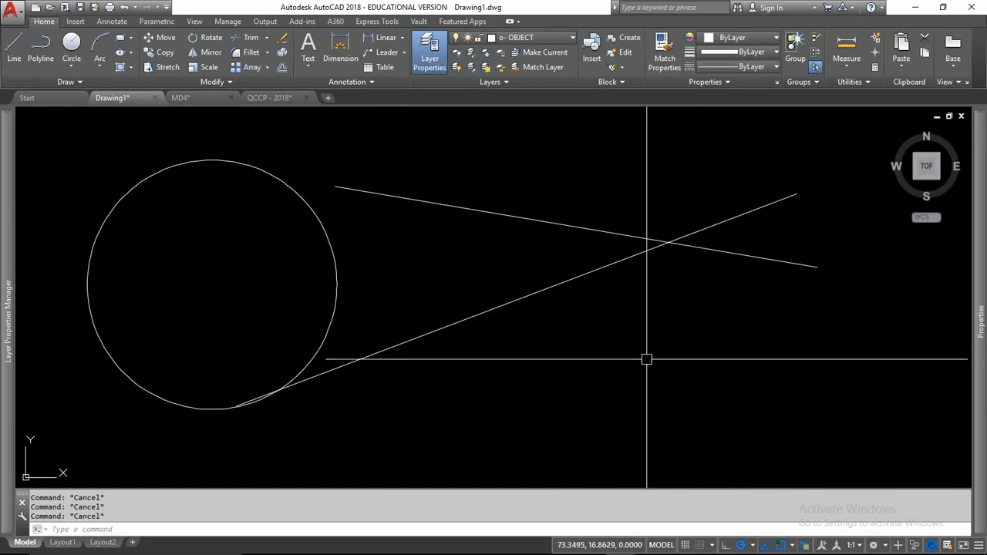
Sort the layers in the Layer Properties Manager by name in descending order, and re-sort them by color
{"action": "left_click", "coordinate": [545, 38]}
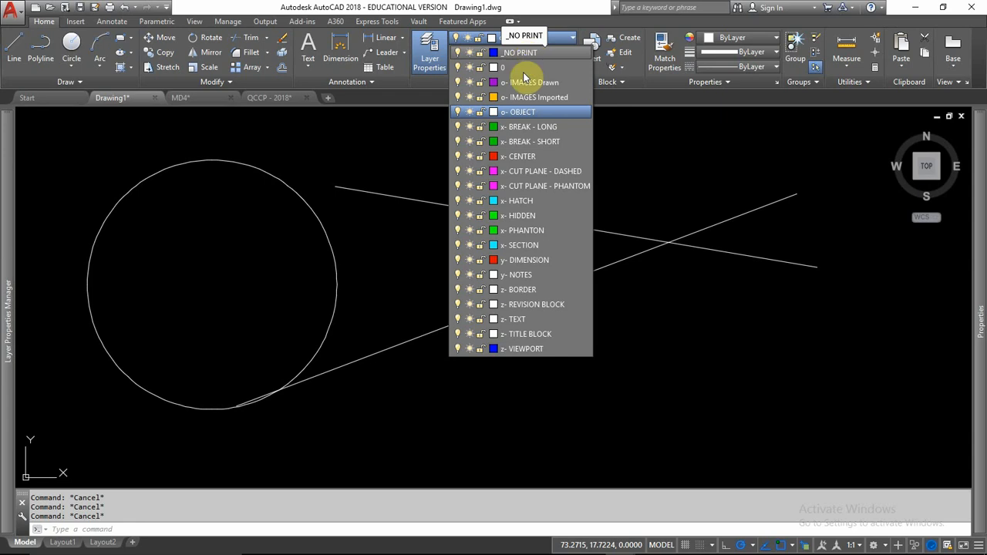
{"action": "mouse_move", "coordinate": [10, 231]}
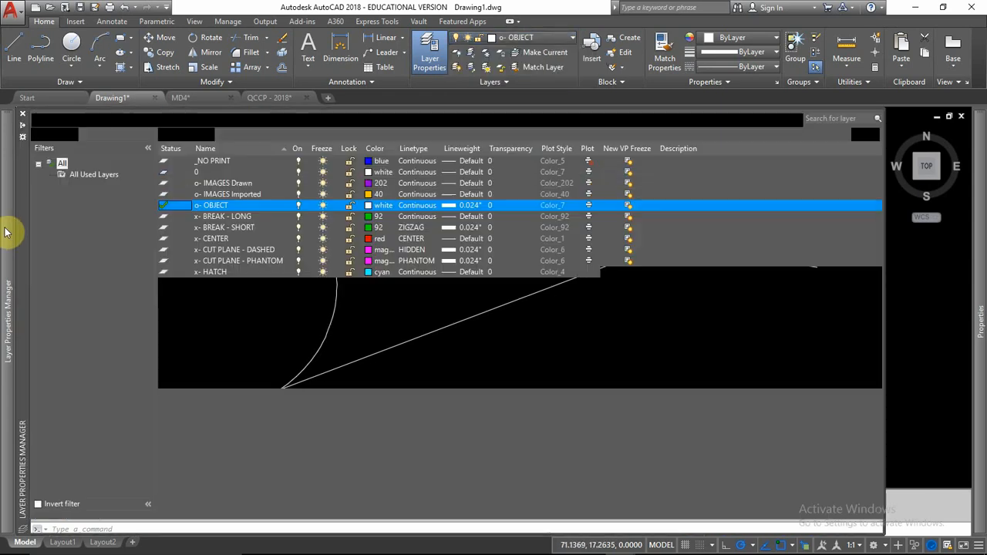
{"action": "left_click", "coordinate": [235, 149]}
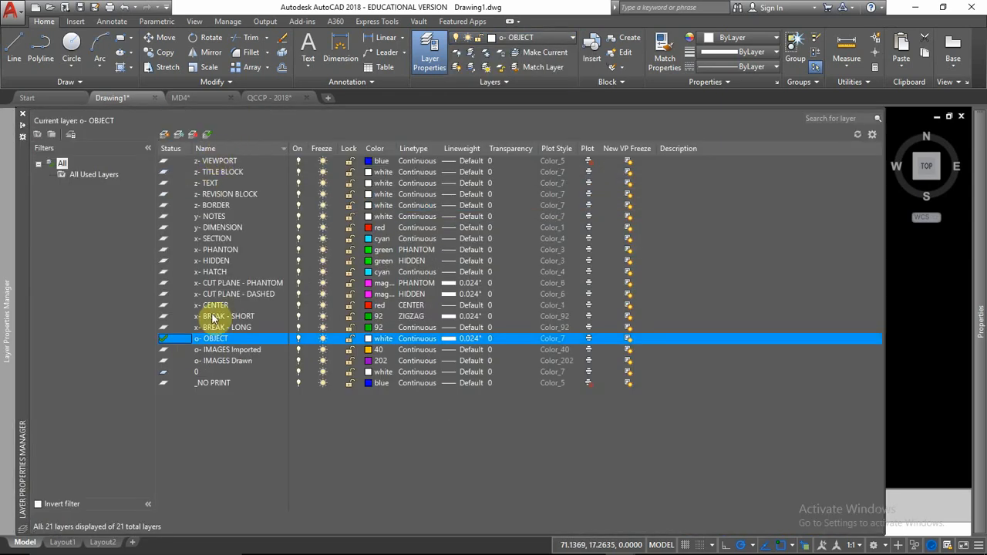
{"action": "left_click", "coordinate": [377, 148]}
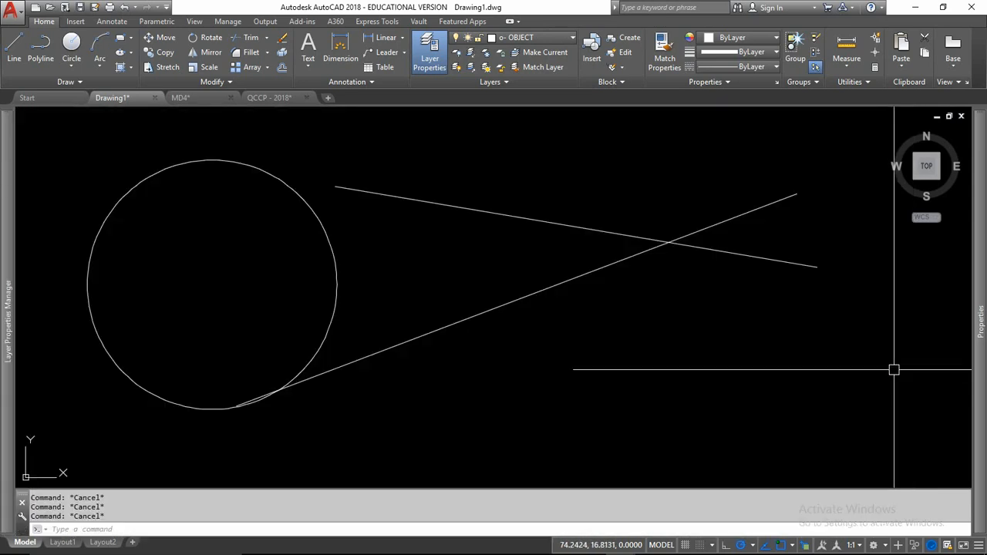
{"action": "left_click", "coordinate": [540, 36]}
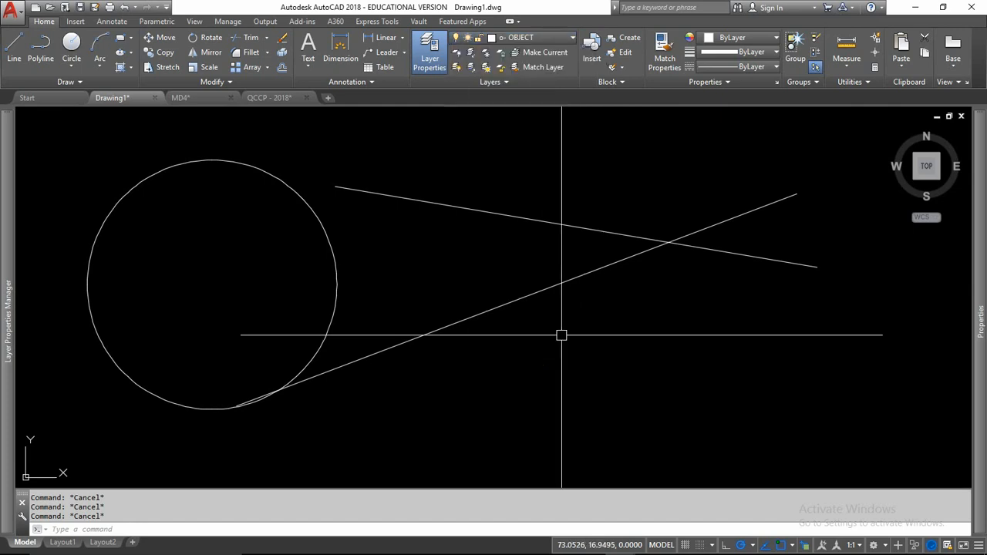
In the MD4 drawing, select part 6C's horizontal centerline and right hole's vertical centerline to check their layer, and clear the selection
{"action": "left_click", "coordinate": [195, 97]}
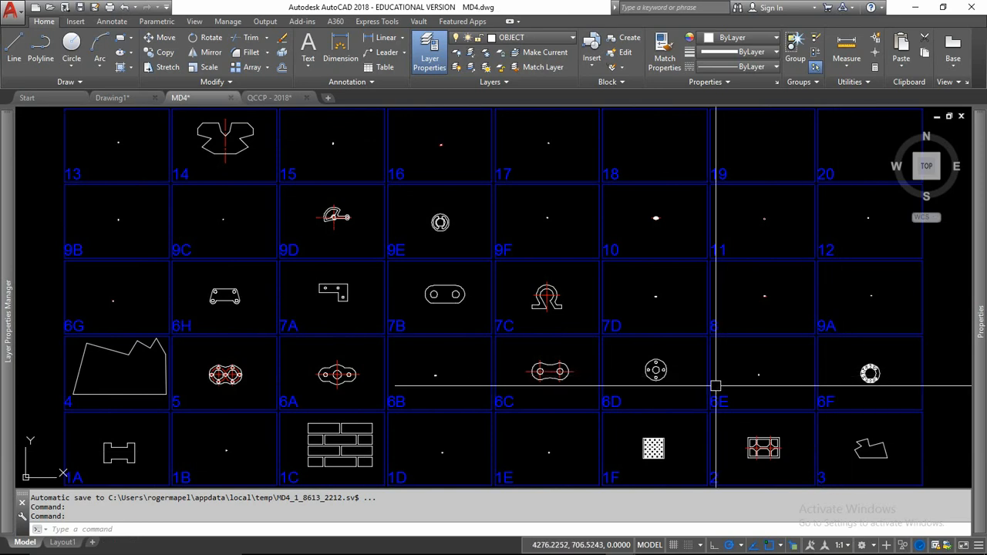
{"action": "scroll", "coordinate": [555, 386], "scroll_direction": "up", "scroll_amount": 8}
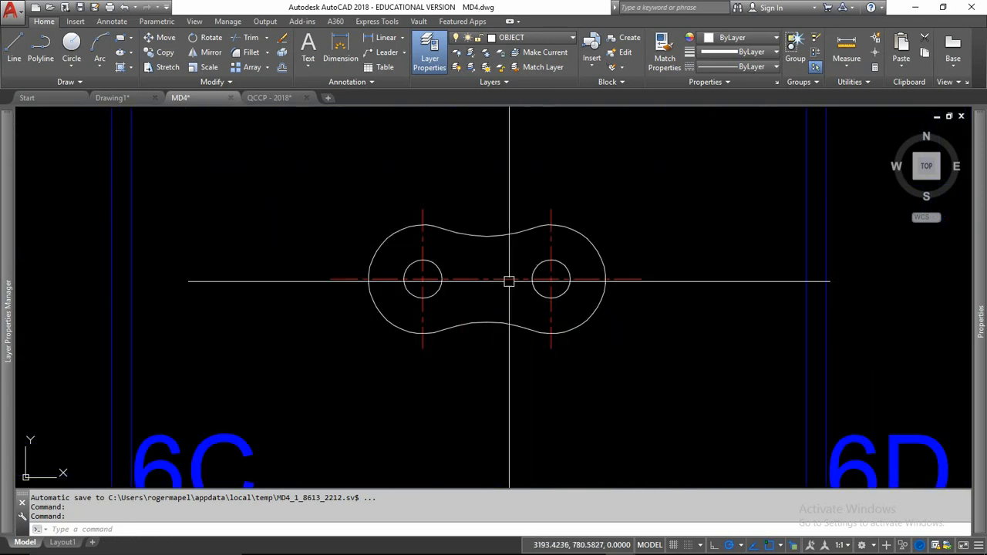
{"action": "scroll", "coordinate": [501, 231], "scroll_direction": "up", "scroll_amount": 4}
{"action": "middle_click_drag", "start_coordinate": [551, 330], "coordinate": [552, 263]}
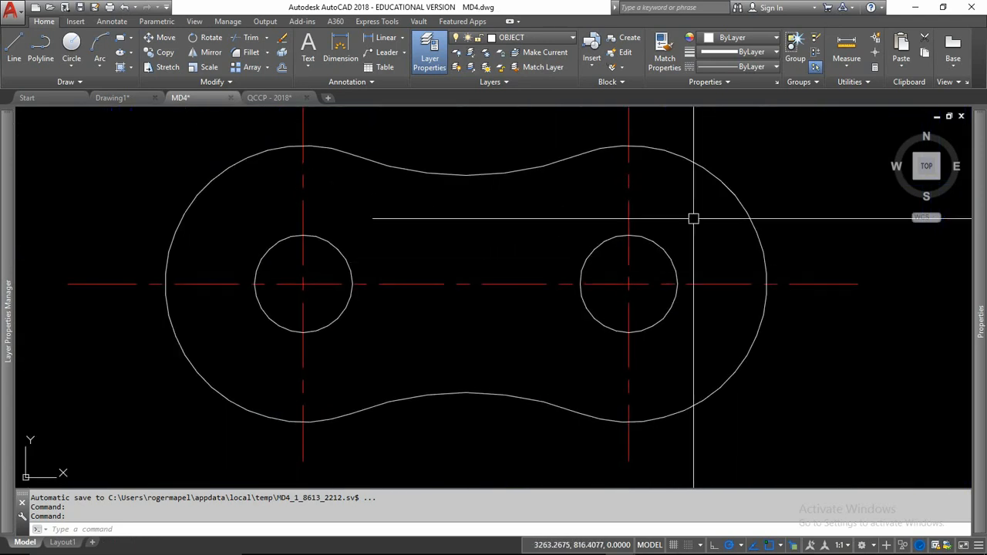
{"action": "left_click", "coordinate": [658, 185]}
{"action": "left_click", "coordinate": [607, 205]}
{"action": "left_click", "coordinate": [535, 270]}
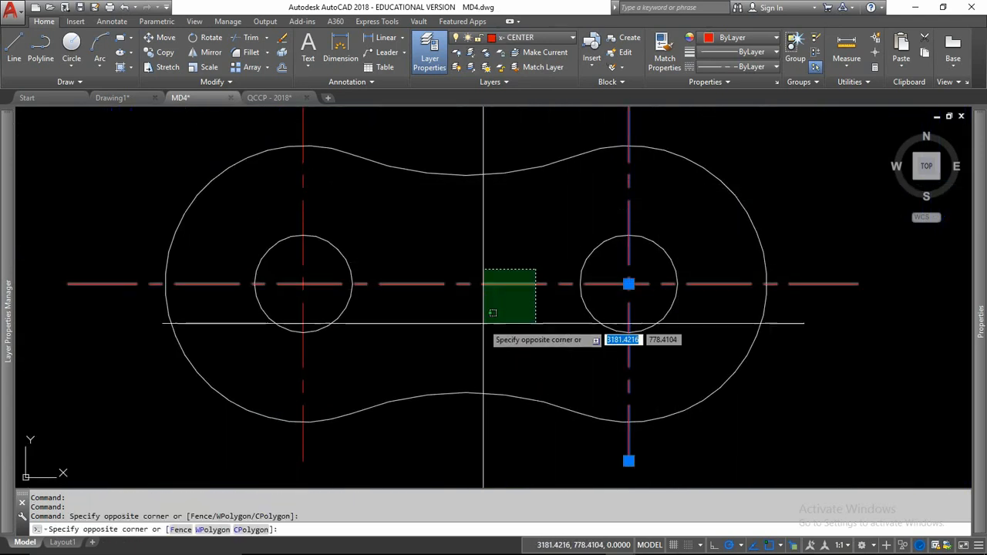
{"action": "left_click", "coordinate": [487, 333]}
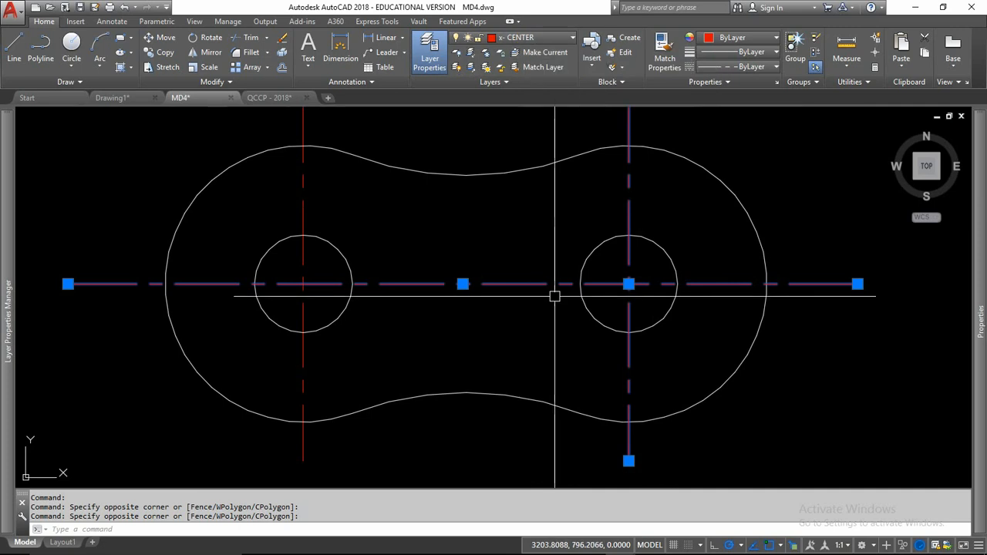
{"action": "key", "text": "Escape"}
{"action": "key", "text": "Escape"}
{"action": "key", "text": "Escape"}
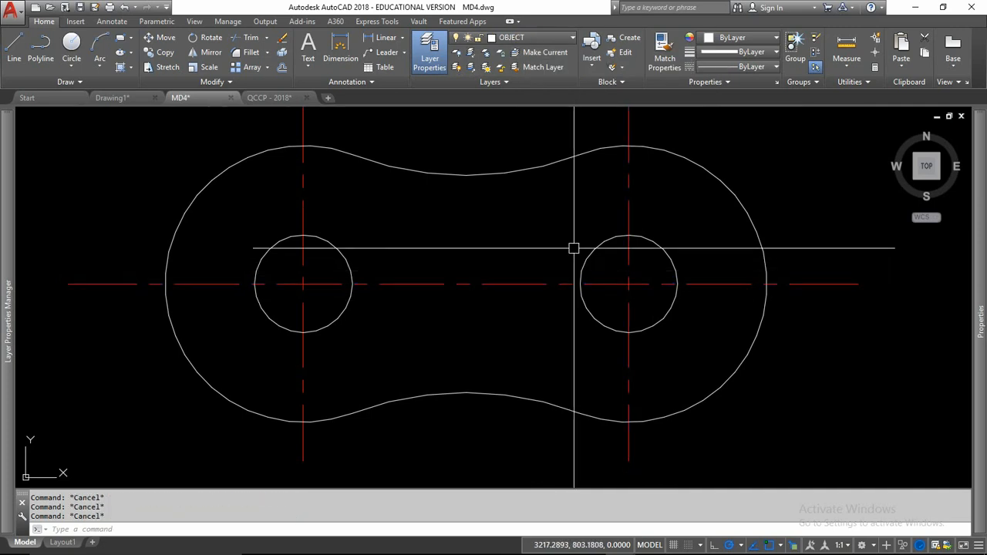
Turn off the x- CENTER layer in the MD4 drawing
{"action": "left_click", "coordinate": [552, 40]}
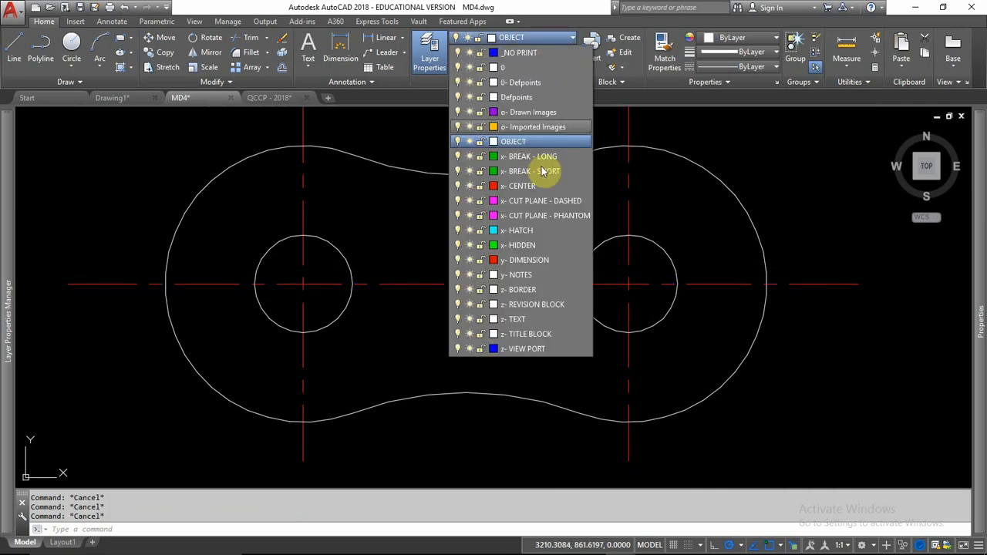
{"action": "left_click", "coordinate": [460, 187]}
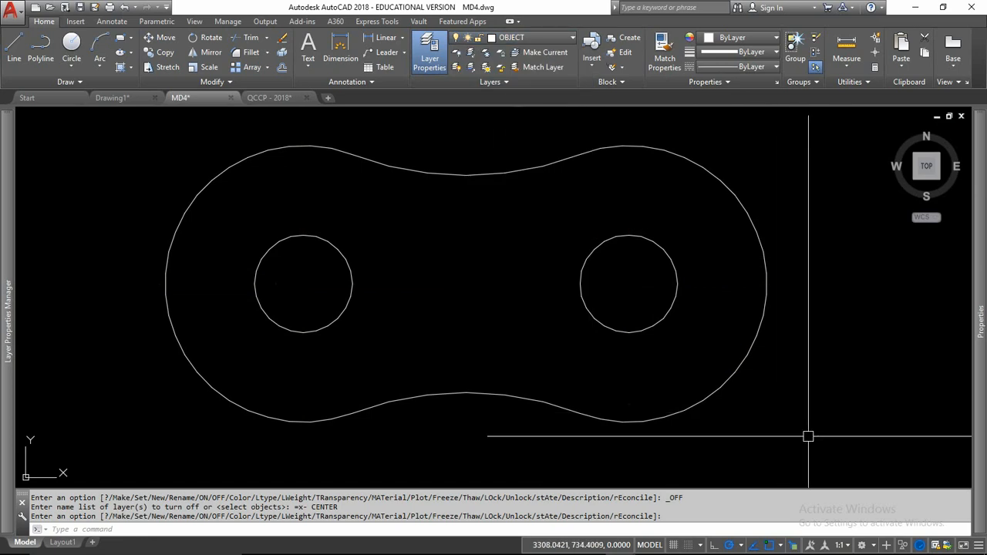
{"action": "scroll", "coordinate": [671, 346], "scroll_direction": "down", "scroll_amount": 10}
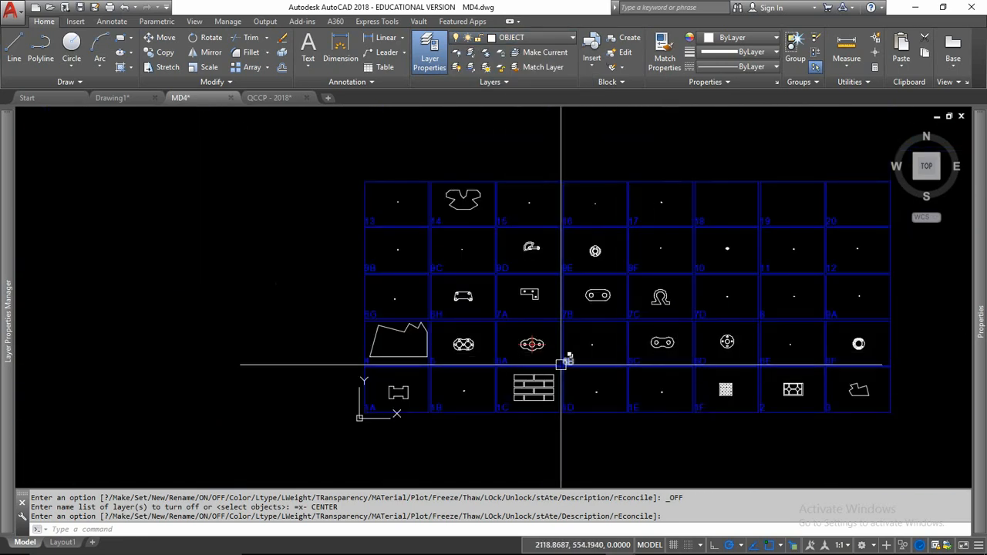
Select part 6A's horizontal and vertical centerlines and set their color to ByLayer
{"action": "scroll", "coordinate": [561, 364], "scroll_direction": "up", "scroll_amount": 12}
{"action": "middle_click_drag", "start_coordinate": [408, 286], "coordinate": [446, 325]}
{"action": "left_click", "coordinate": [487, 249]}
{"action": "left_click", "coordinate": [450, 277]}
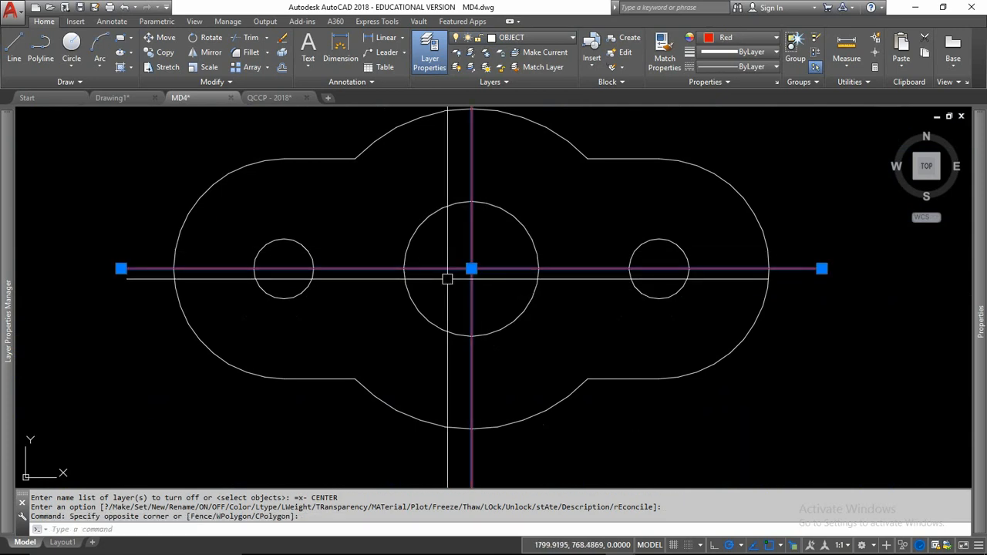
{"action": "left_click", "coordinate": [725, 37]}
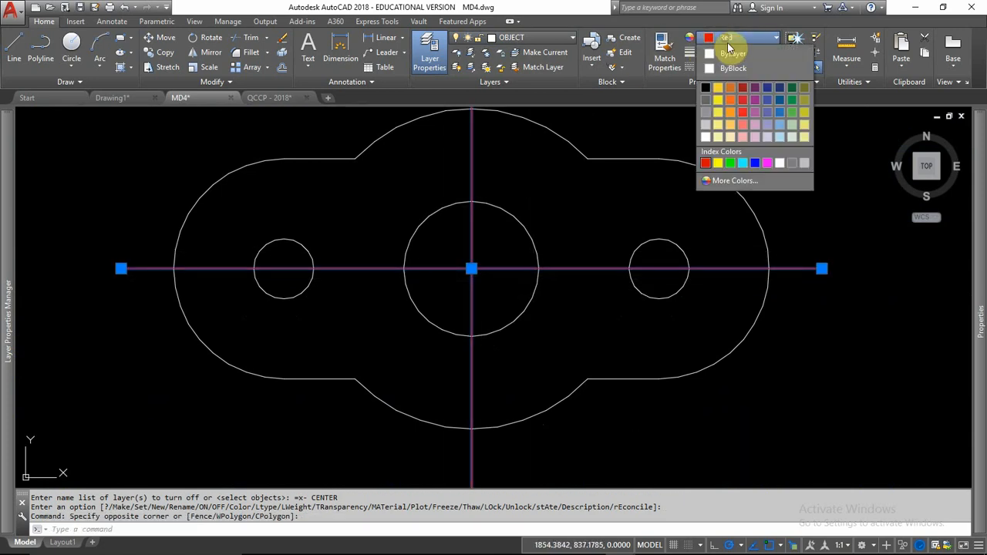
{"action": "left_click", "coordinate": [736, 49]}
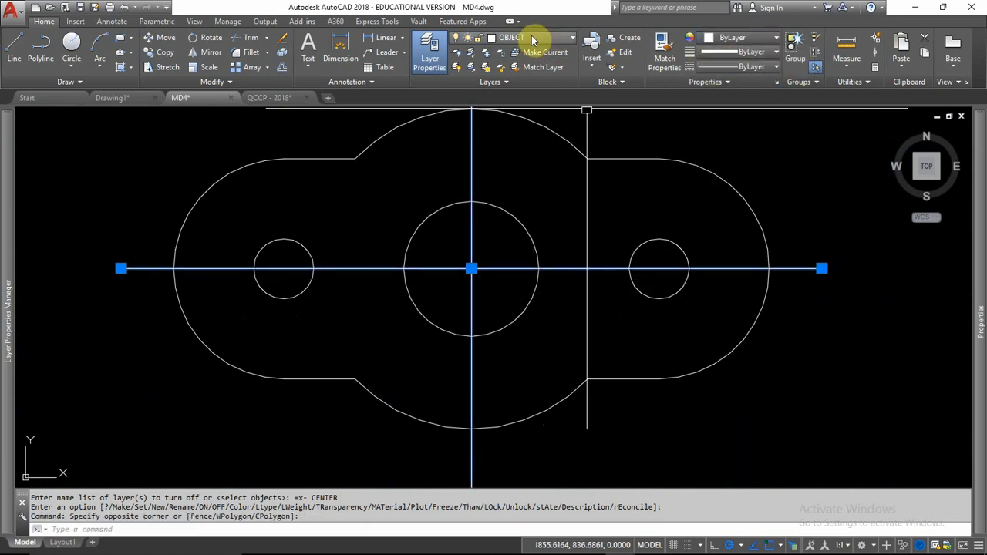
Move the two selected centerlines of part 6A to the x- CENTER layer and dismiss the warning
{"action": "left_click", "coordinate": [509, 39]}
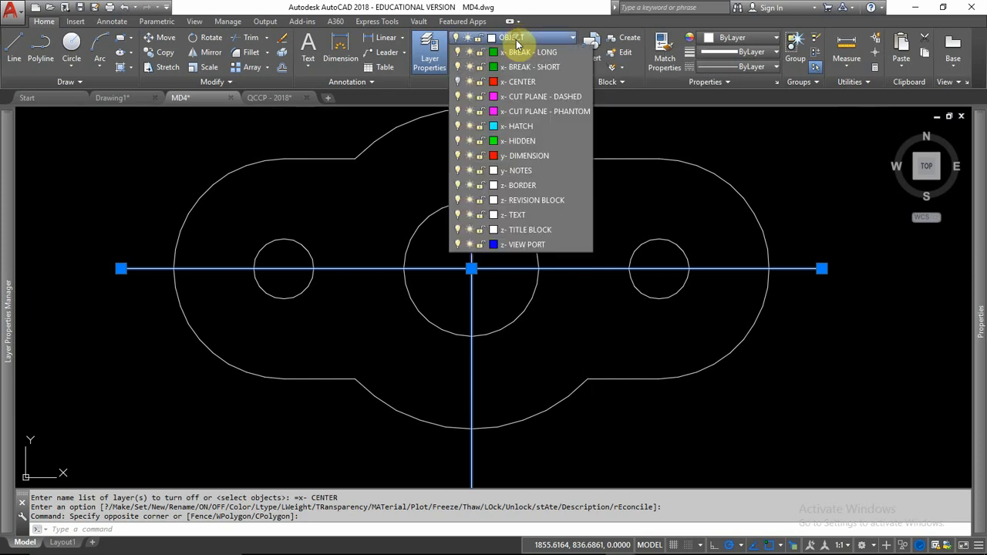
{"action": "left_click", "coordinate": [531, 186]}
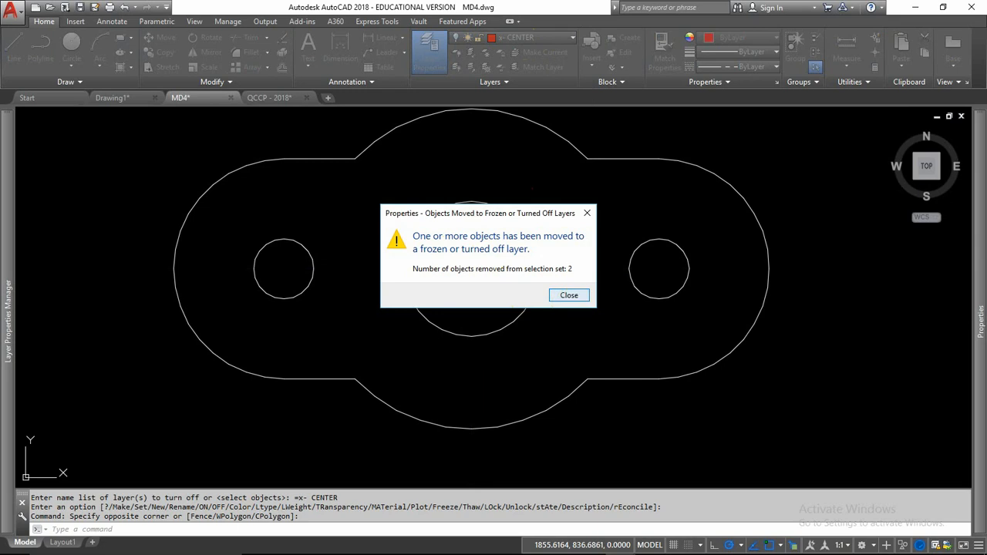
{"action": "left_click", "coordinate": [569, 295]}
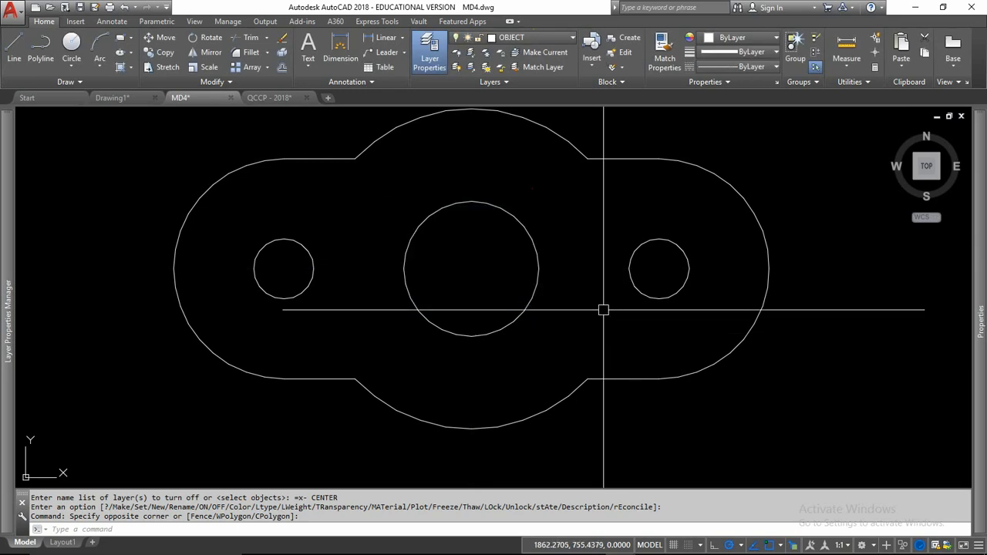
Turn the x- CENTER layer back on
{"action": "left_click", "coordinate": [531, 38]}
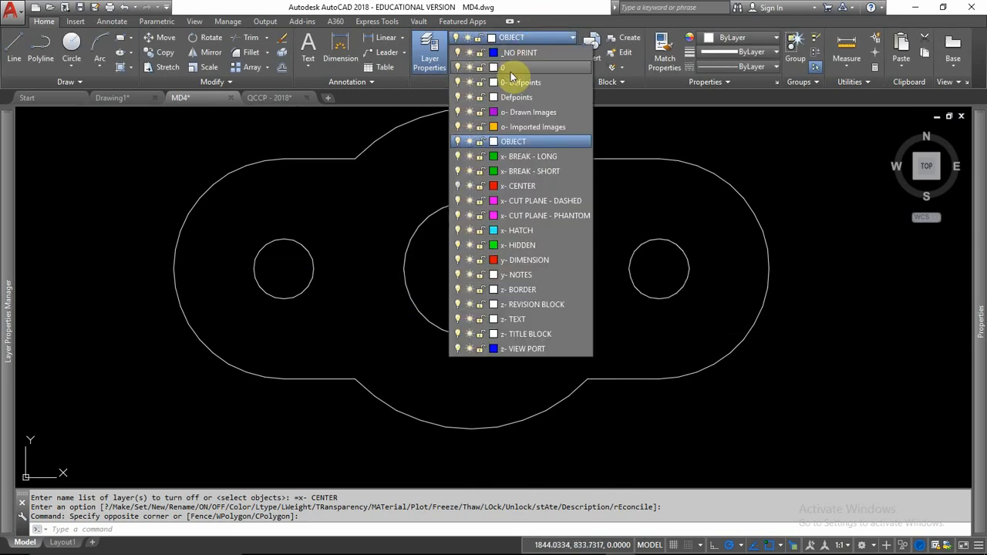
{"action": "left_click", "coordinate": [461, 186]}
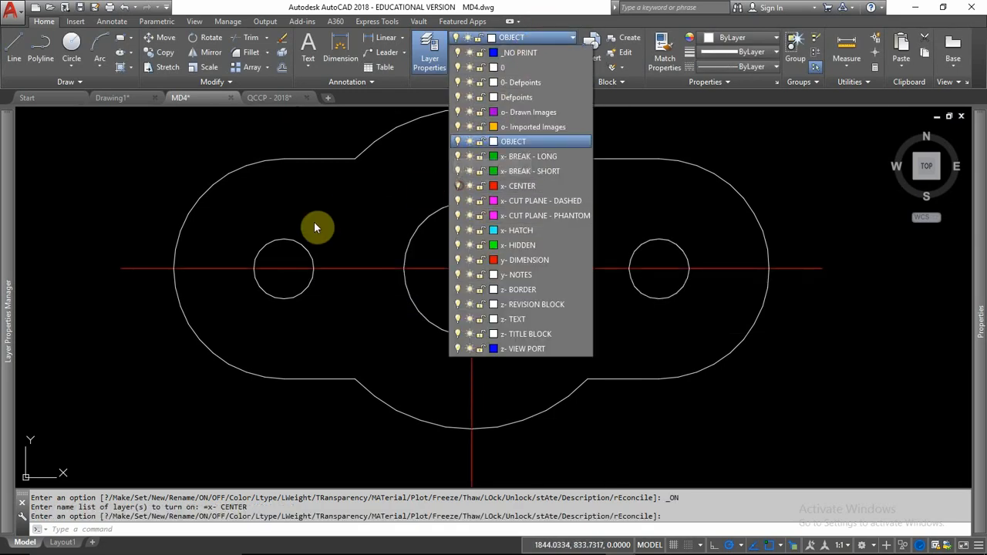
{"action": "left_click", "coordinate": [678, 397]}
Set the linetype scale of part 6A's two centerlines to .5 and clear the selection
{"action": "left_click", "coordinate": [528, 248]}
{"action": "left_click", "coordinate": [441, 275]}
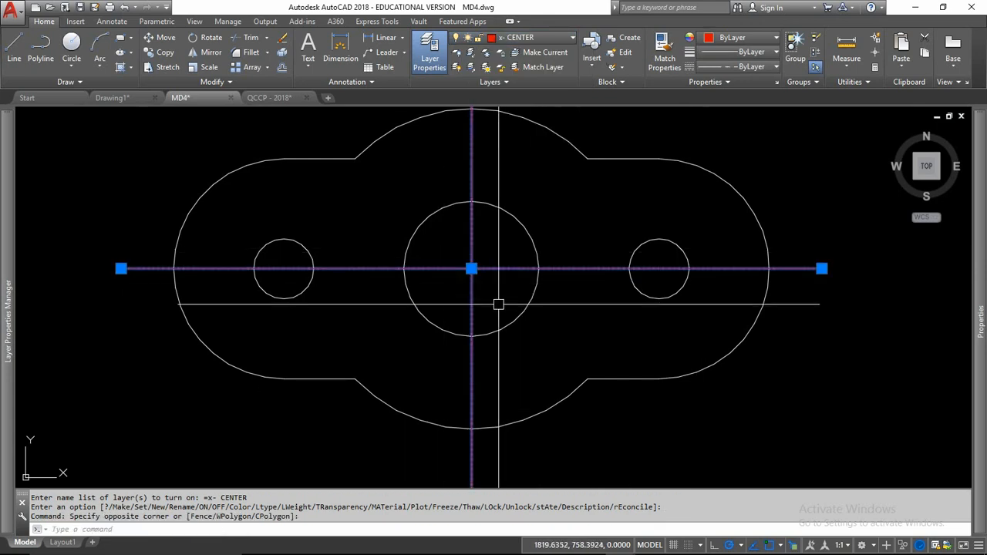
{"action": "mouse_move", "coordinate": [979, 238]}
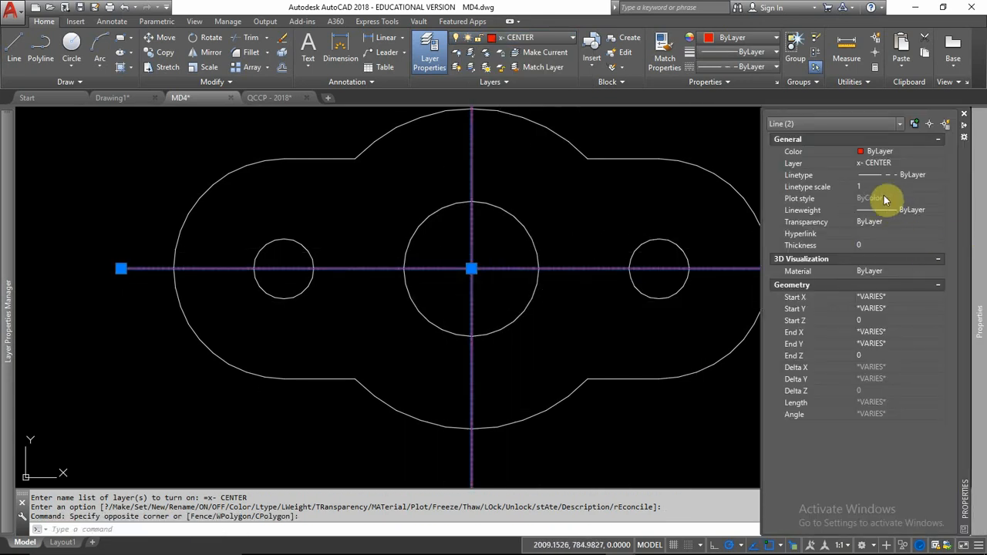
{"action": "left_click", "coordinate": [878, 186]}
{"action": "type", "text": ".5"}
{"action": "key", "text": "Return"}
{"action": "key", "text": "Escape"}
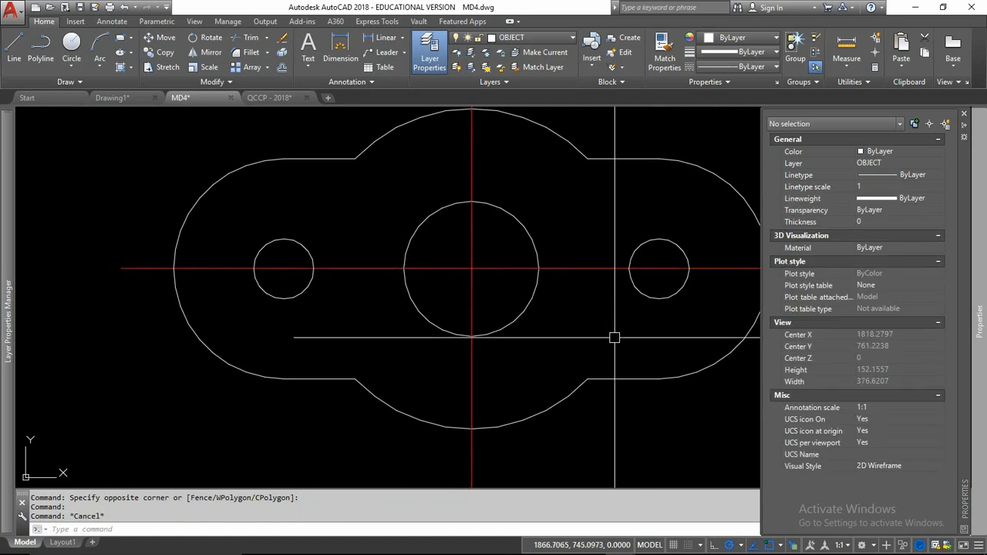
Set the linetype scale of part 6A's horizontal and vertical centerlines to 25 and clear the selection
{"action": "left_click", "coordinate": [504, 264]}
{"action": "left_click", "coordinate": [458, 283]}
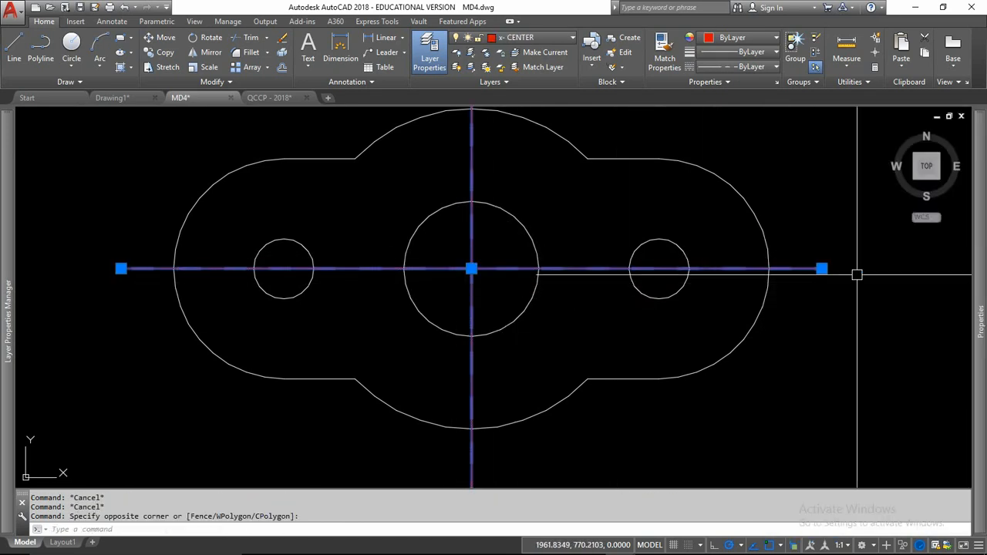
{"action": "mouse_move", "coordinate": [982, 271]}
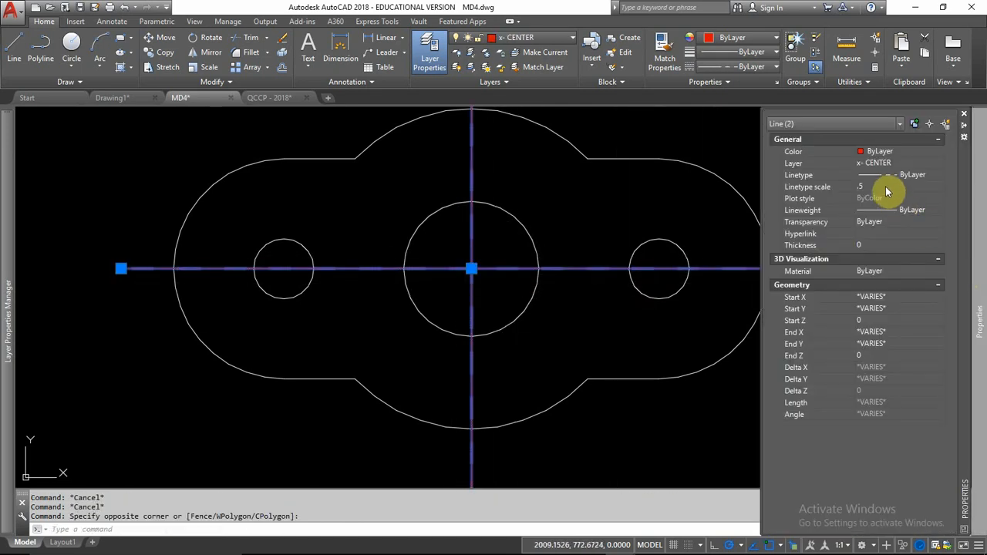
{"action": "left_click", "coordinate": [882, 187]}
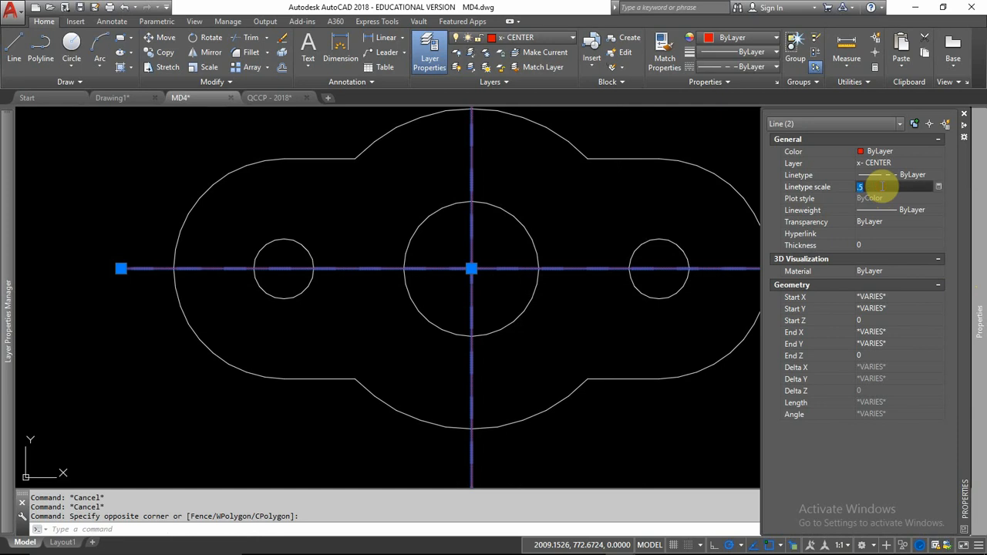
{"action": "key", "text": "Return"}
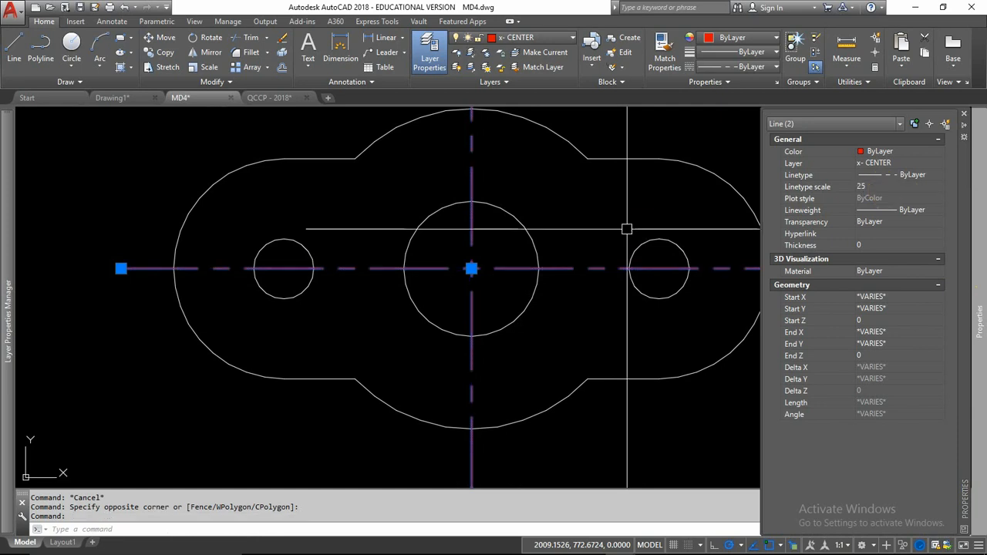
{"action": "key", "text": "Escape"}
{"action": "key", "text": "Escape"}
{"action": "middle_click_drag", "start_coordinate": [568, 235], "coordinate": [554, 257]}
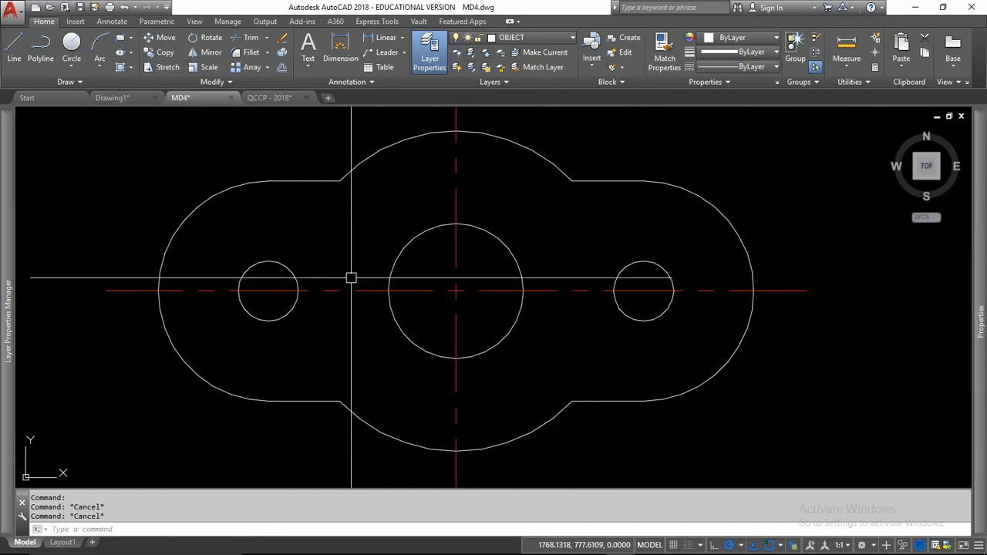
Select the frame around part 6G to check which layer it is on
{"action": "scroll", "coordinate": [330, 268], "scroll_direction": "down", "scroll_amount": 5}
{"action": "scroll", "coordinate": [330, 271], "scroll_direction": "down", "scroll_amount": 5}
{"action": "middle_click_drag", "start_coordinate": [359, 288], "coordinate": [354, 355]}
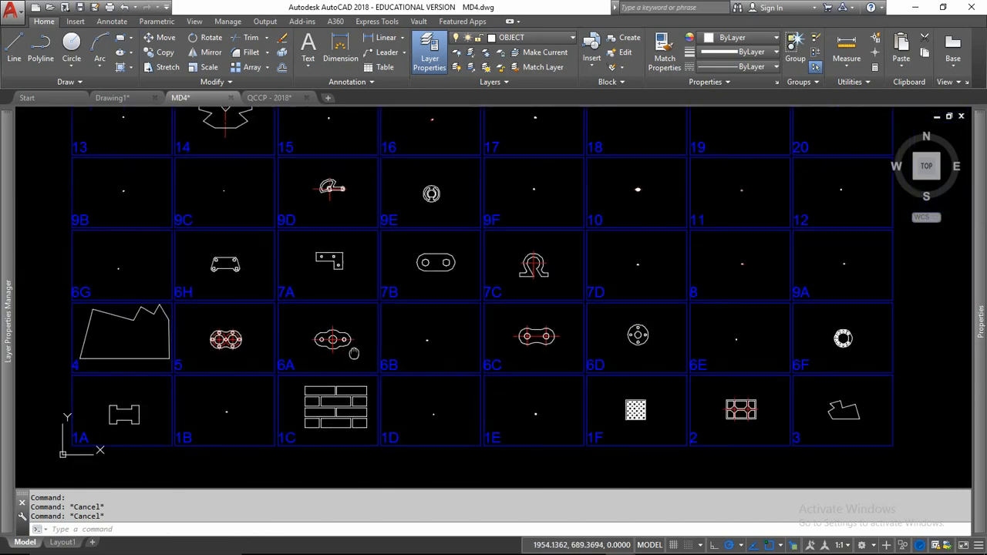
{"action": "left_click", "coordinate": [86, 253]}
{"action": "left_click", "coordinate": [47, 260]}
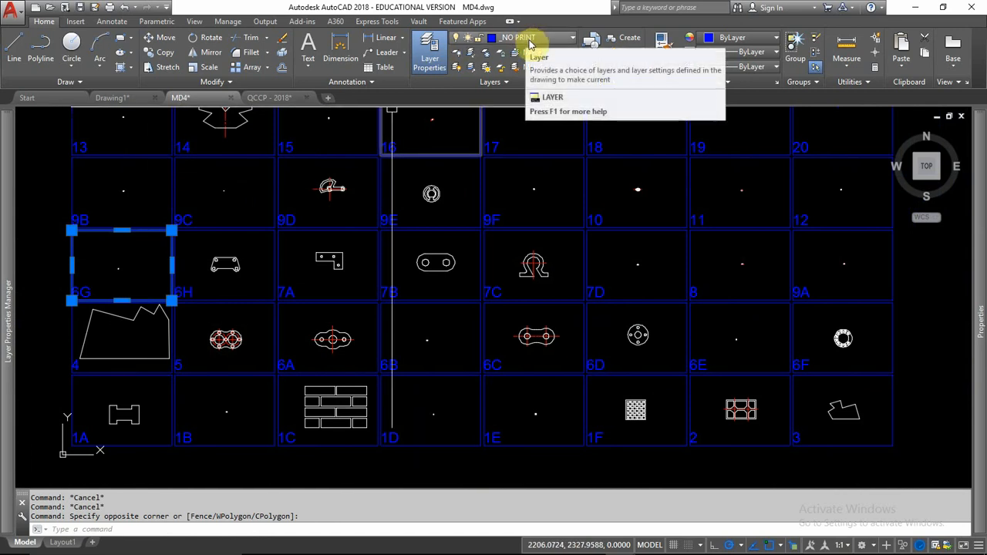
Examine the framed grid of parts and part 4's outline within its frame, and clear the selection
{"action": "scroll", "coordinate": [451, 370], "scroll_direction": "down", "scroll_amount": 2}
{"action": "scroll", "coordinate": [468, 318], "scroll_direction": "up", "scroll_amount": 2}
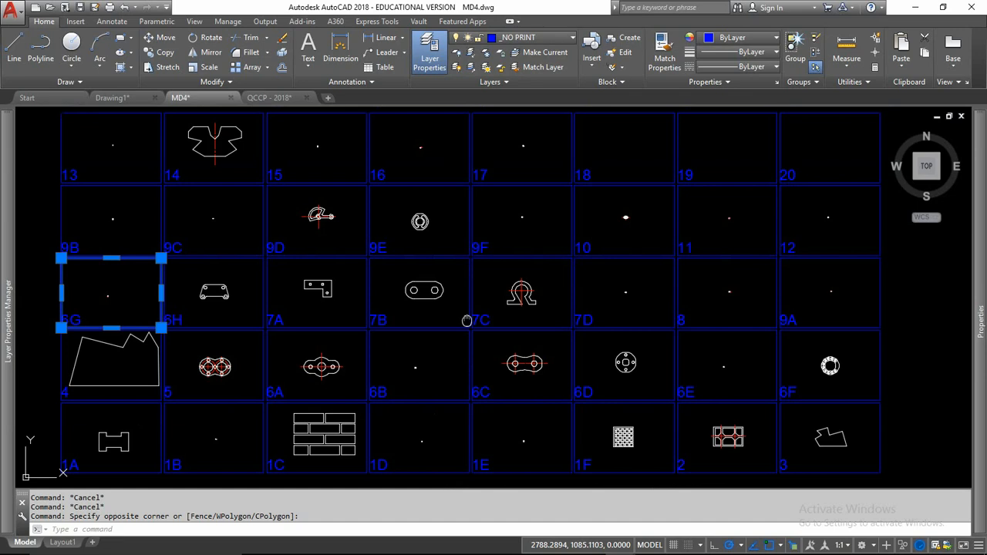
{"action": "middle_click_drag", "start_coordinate": [467, 319], "coordinate": [595, 275]}
{"action": "scroll", "coordinate": [370, 342], "scroll_direction": "down", "scroll_amount": 2}
{"action": "scroll", "coordinate": [257, 276], "scroll_direction": "up", "scroll_amount": 3}
{"action": "scroll", "coordinate": [317, 333], "scroll_direction": "up", "scroll_amount": 3}
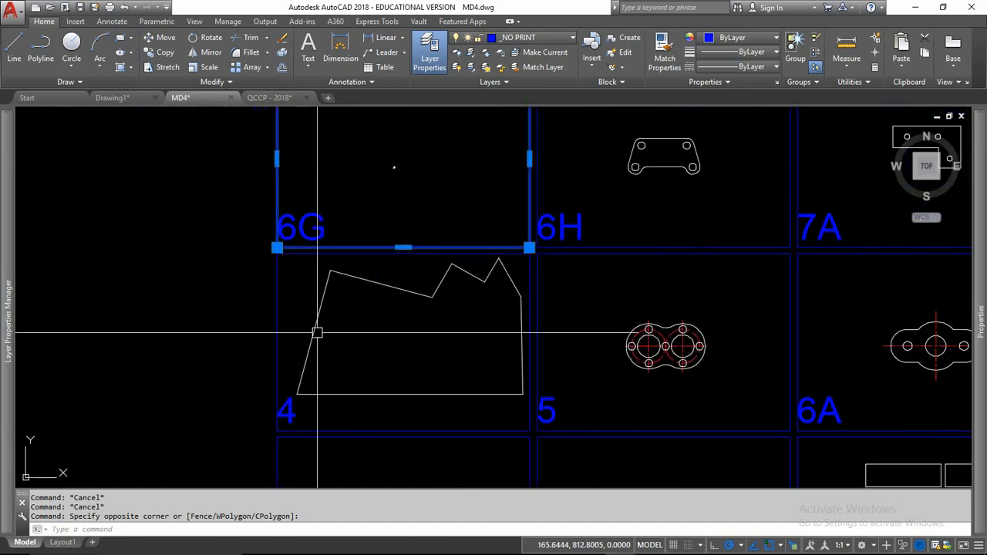
{"action": "scroll", "coordinate": [324, 343], "scroll_direction": "up", "scroll_amount": 2}
{"action": "middle_click_drag", "start_coordinate": [342, 371], "coordinate": [310, 314]}
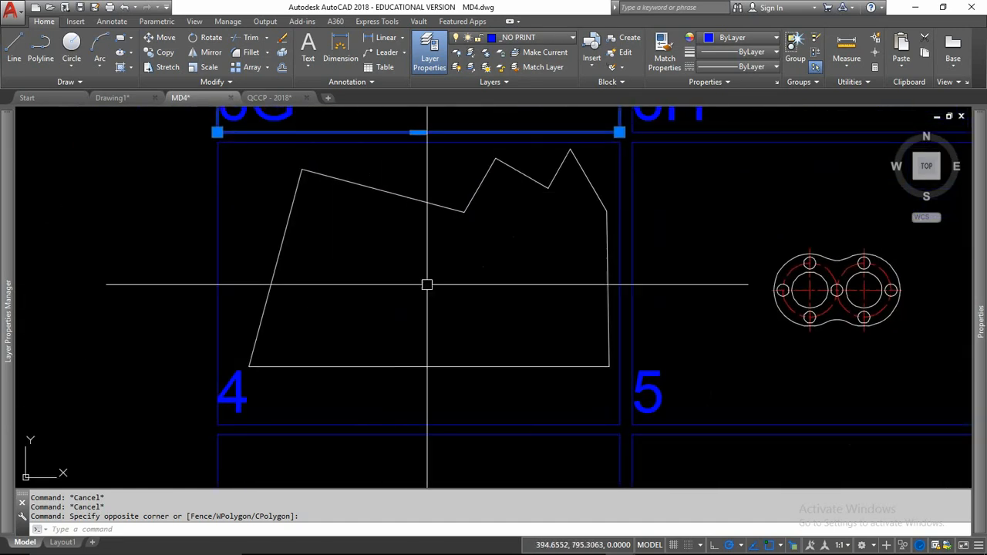
{"action": "key", "text": "Escape"}
{"action": "key", "text": "Escape"}
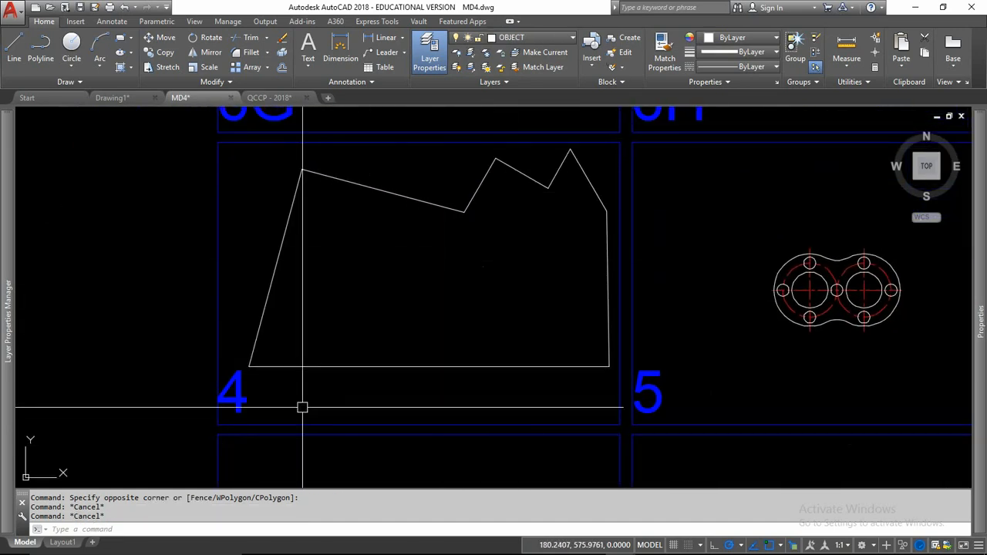
Draw a trial rectangle enclosing part 4's frame on the OBJECT layer, and undo it
{"action": "left_click", "coordinate": [117, 38]}
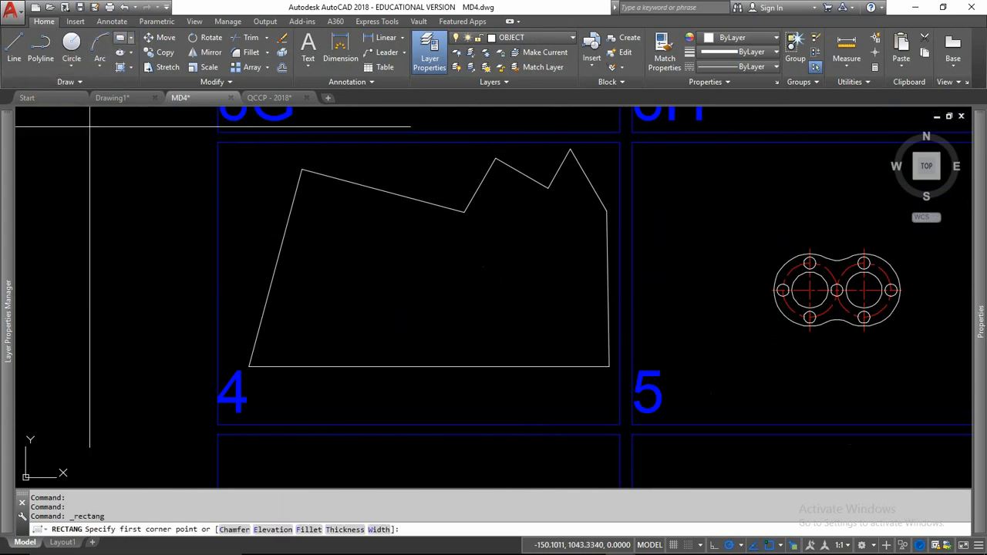
{"action": "left_click", "coordinate": [199, 437]}
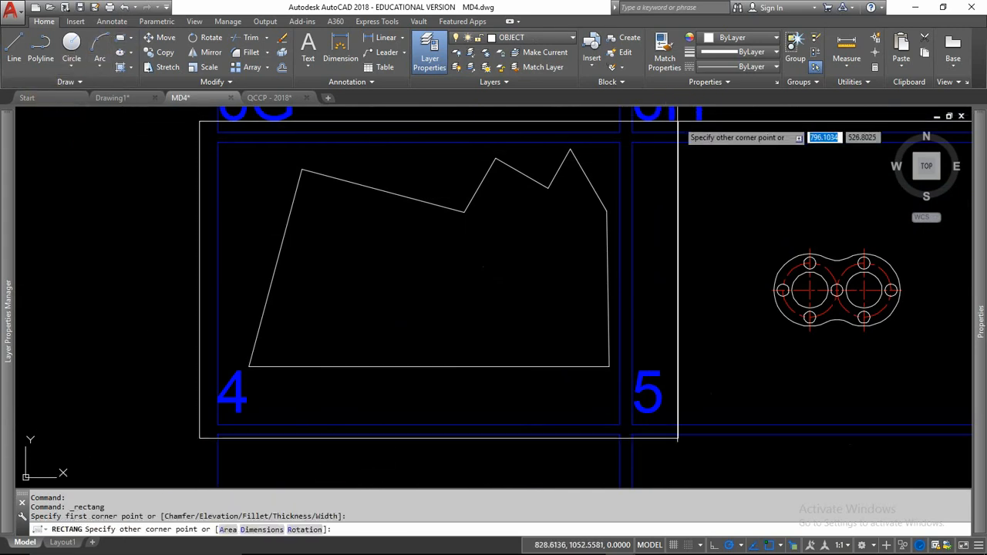
{"action": "left_click", "coordinate": [662, 126]}
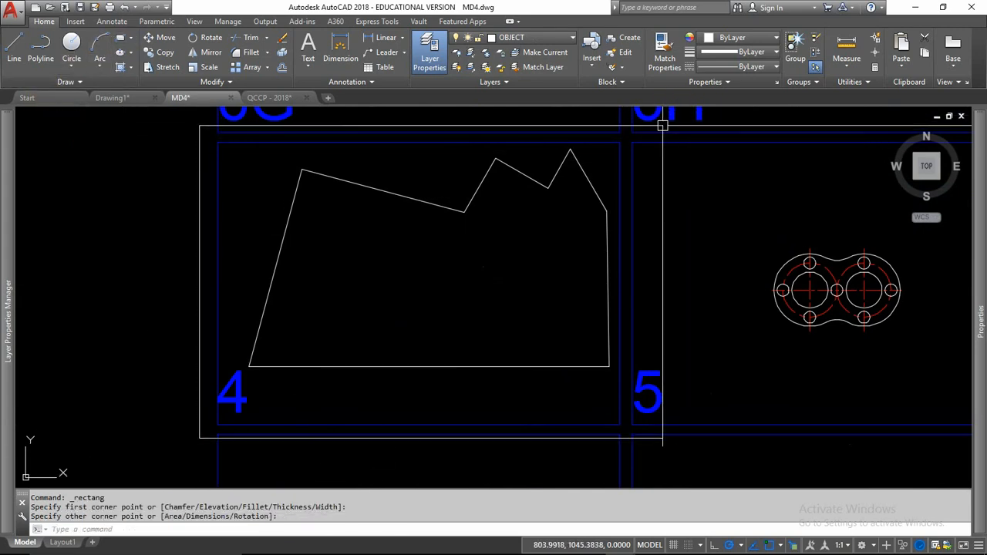
{"action": "left_click", "coordinate": [198, 185]}
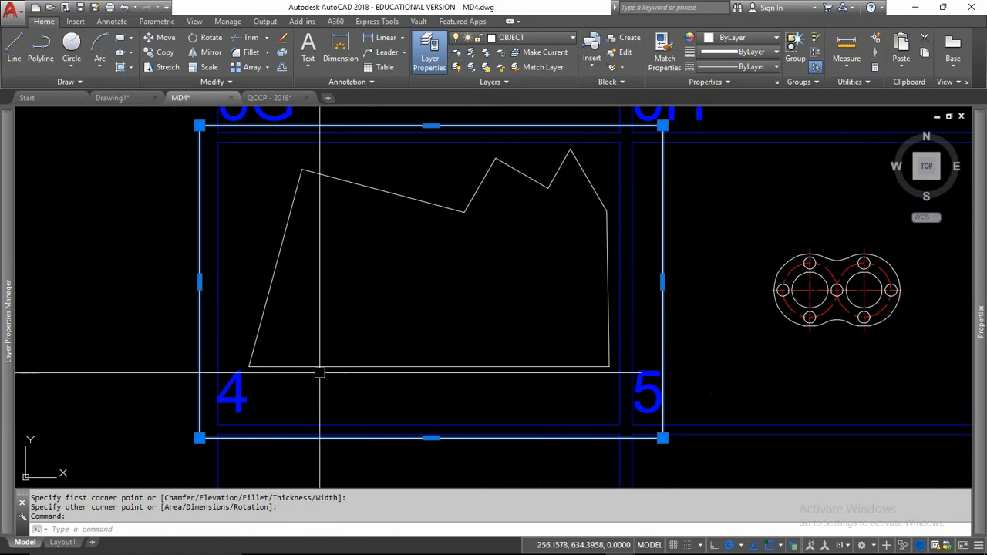
{"action": "key", "text": "ctrl+z"}
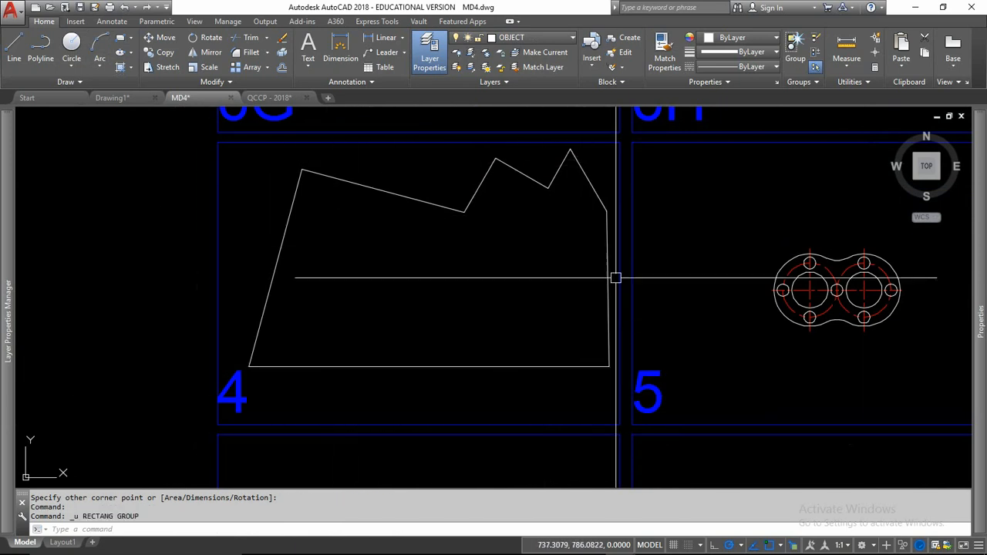
{"action": "scroll", "coordinate": [300, 351], "scroll_direction": "down", "scroll_amount": 8}
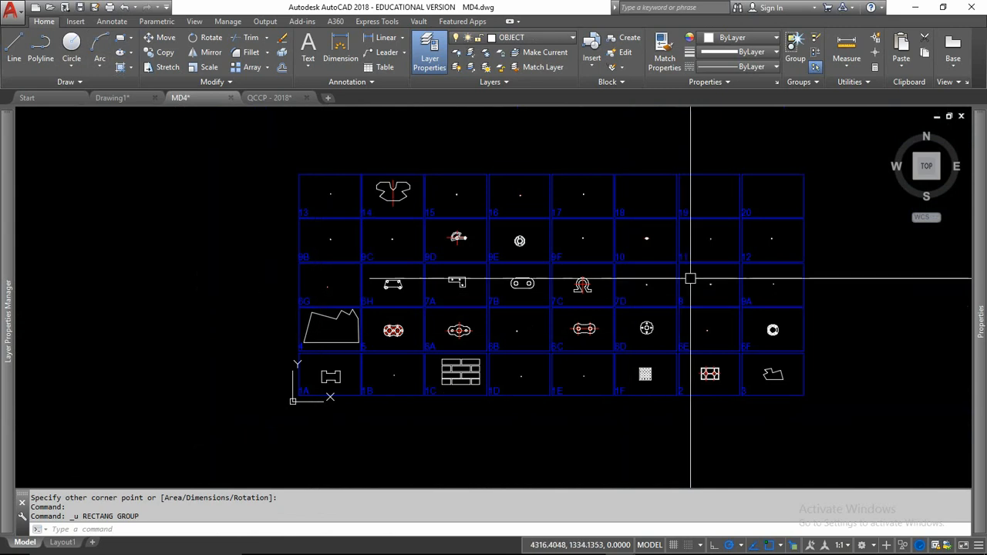
{"action": "type", "text": "z"}
{"action": "key", "text": "Return"}
{"action": "key", "text": "Return"}
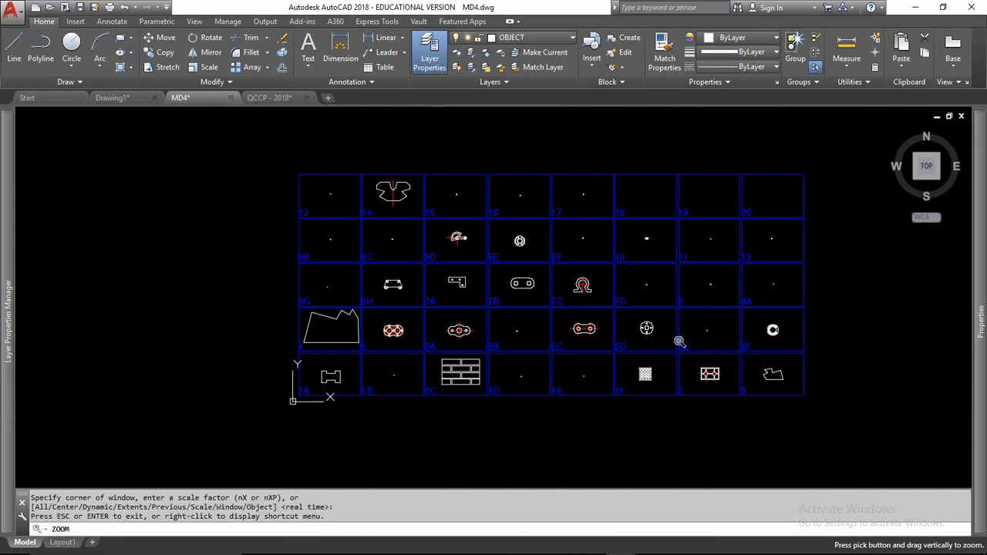
{"action": "key", "text": "Escape"}
{"action": "key", "text": "Escape"}
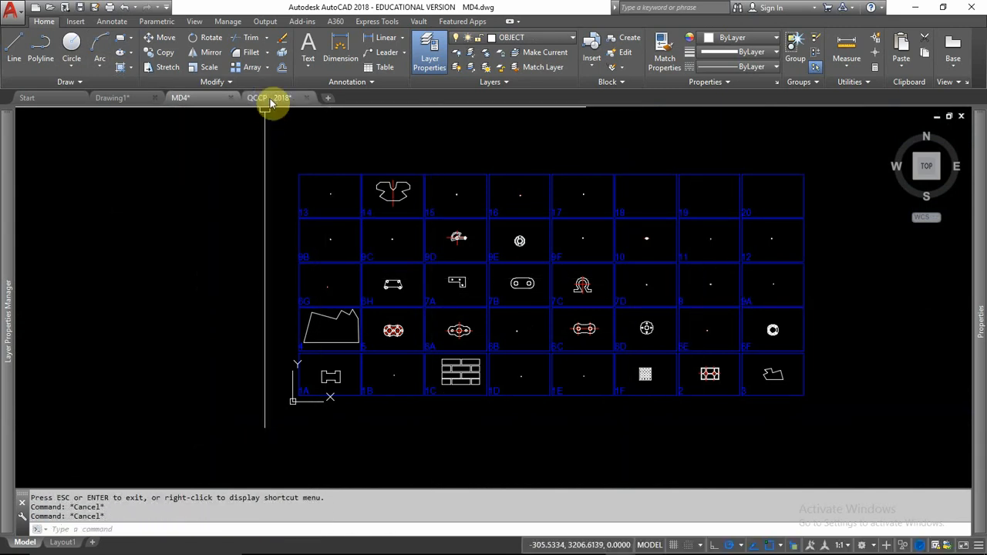
Switch to the QCCP - 2018 drawing and examine the plant elevation's linework on the temp layout
{"action": "left_click", "coordinate": [270, 97]}
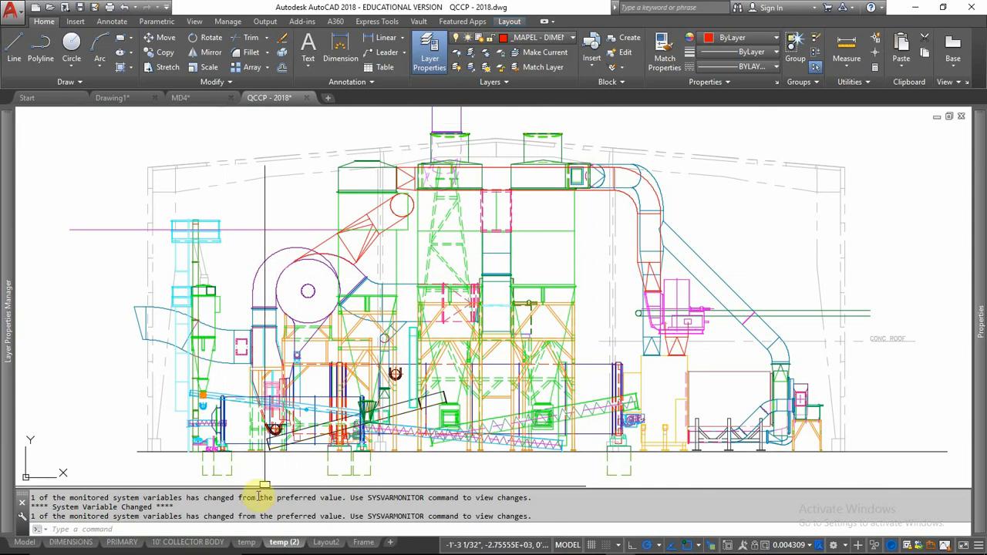
{"action": "left_click", "coordinate": [246, 542]}
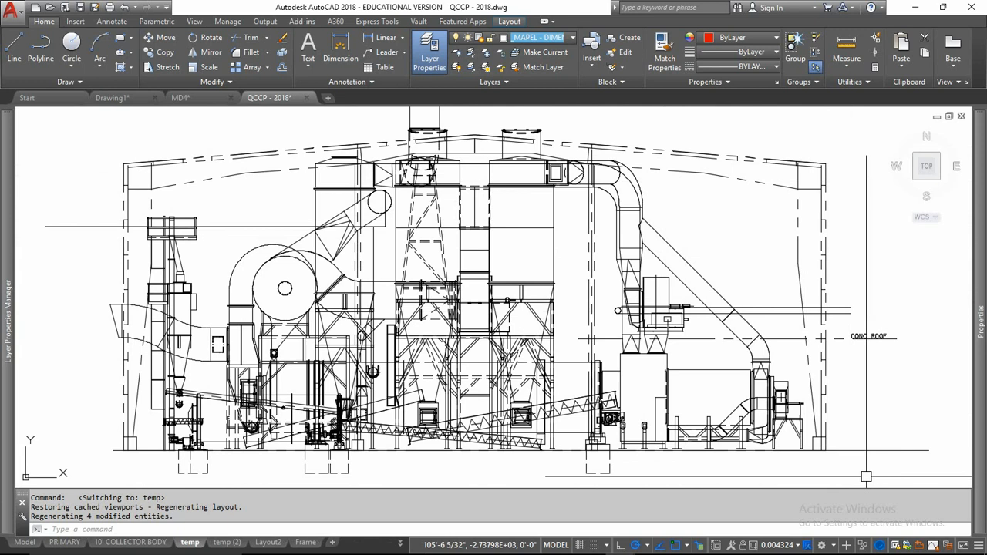
{"action": "scroll", "coordinate": [300, 463], "scroll_direction": "up", "scroll_amount": 2}
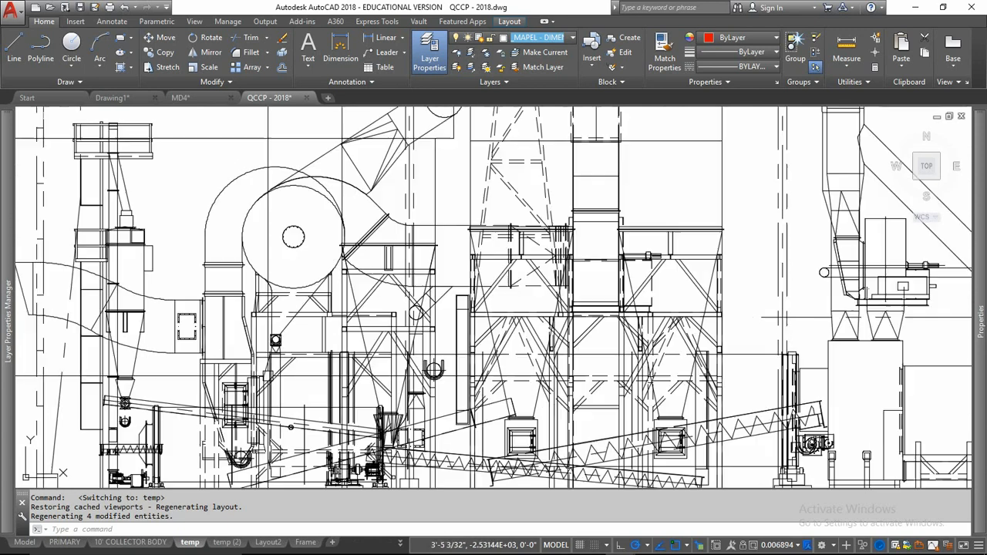
{"action": "scroll", "coordinate": [327, 432], "scroll_direction": "up", "scroll_amount": 1}
{"action": "middle_click_drag", "start_coordinate": [353, 316], "coordinate": [377, 362]}
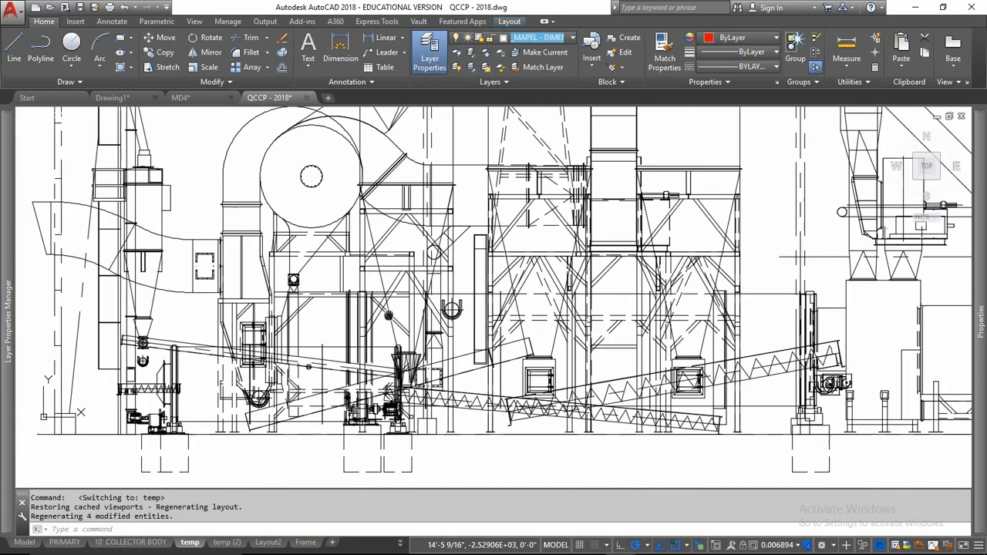
{"action": "scroll", "coordinate": [401, 341], "scroll_direction": "up", "scroll_amount": 5}
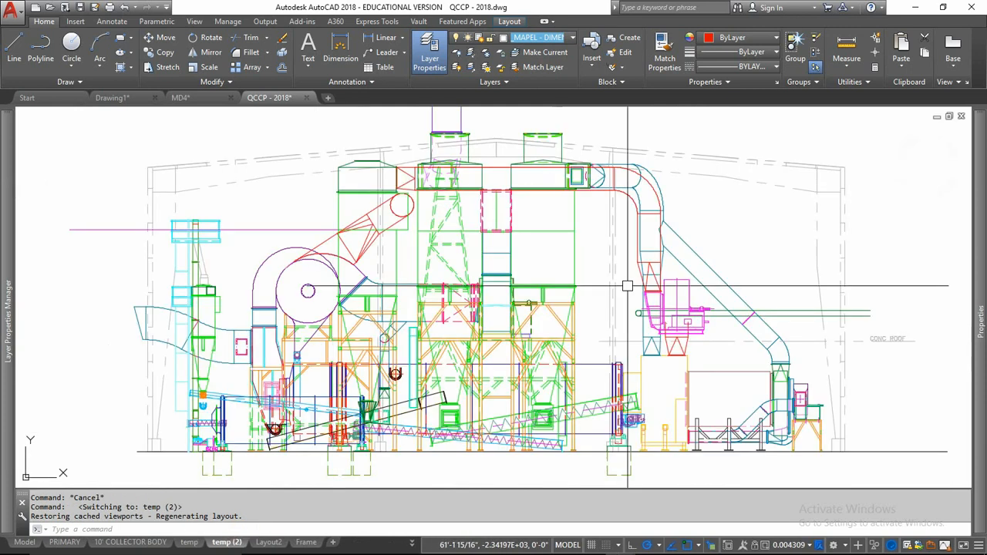
Select the red duct run under the roof to check which layer it is on, and clear the selection
{"action": "scroll", "coordinate": [661, 176], "scroll_direction": "up", "scroll_amount": 5}
{"action": "scroll", "coordinate": [640, 300], "scroll_direction": "down", "scroll_amount": 4}
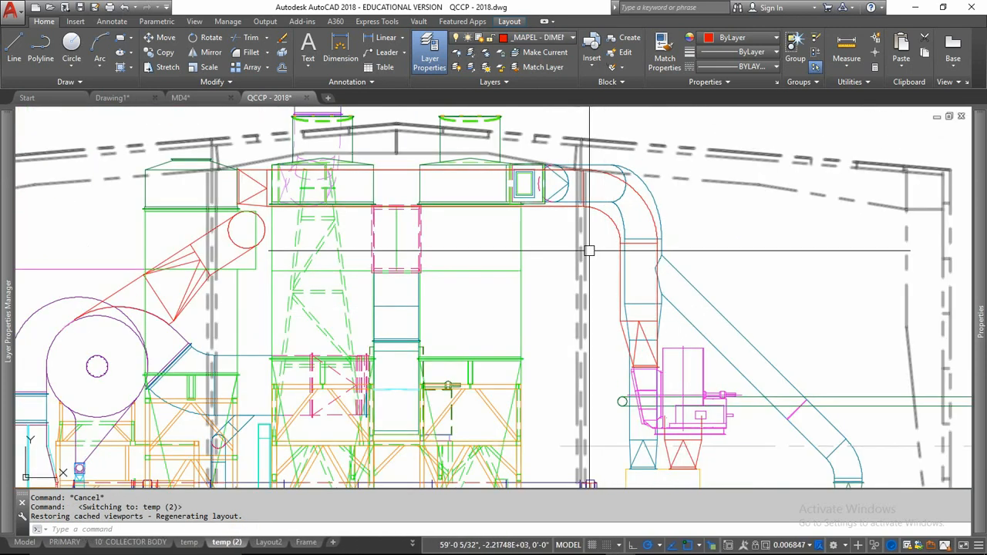
{"action": "left_click", "coordinate": [605, 215]}
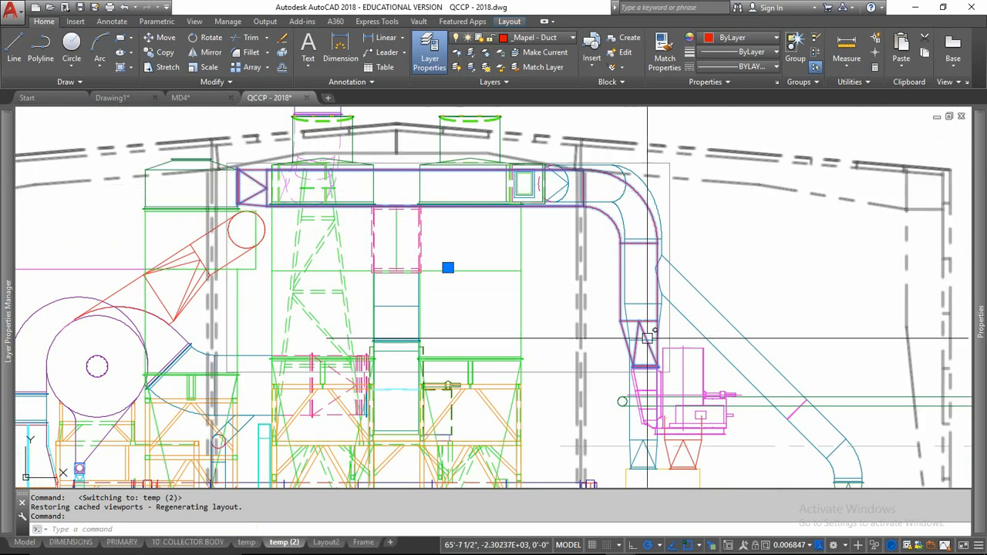
{"action": "left_click", "coordinate": [760, 271]}
{"action": "key", "text": "Escape"}
{"action": "key", "text": "Escape"}
{"action": "key", "text": "Escape"}
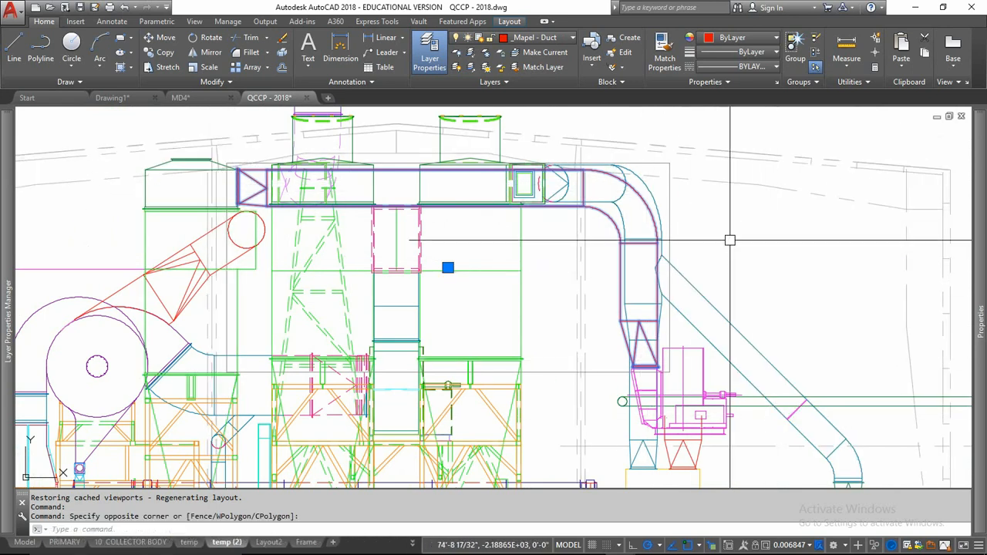
Select the blue duct with the diagonal branch to check its layer, and clear the selection
{"action": "left_click", "coordinate": [656, 200]}
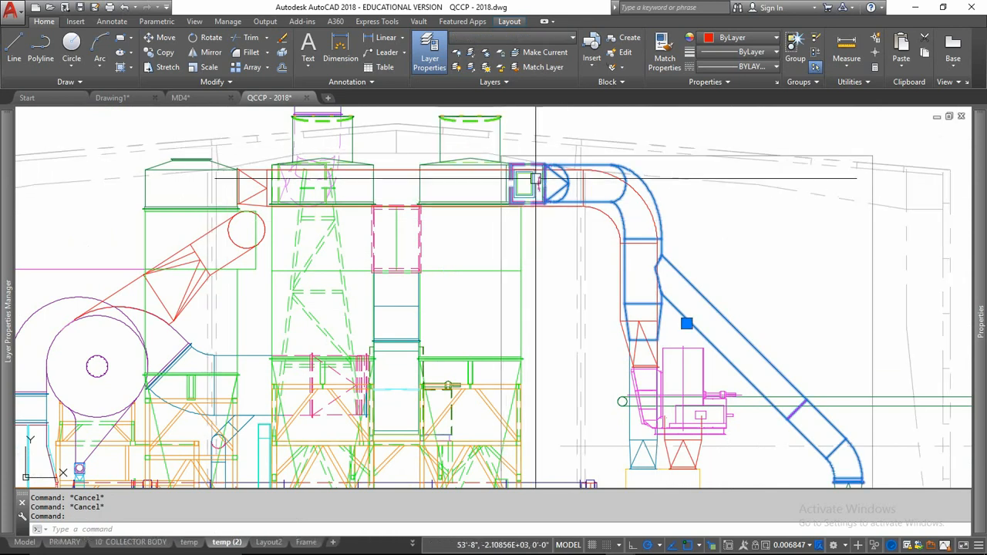
{"action": "left_click", "coordinate": [779, 284]}
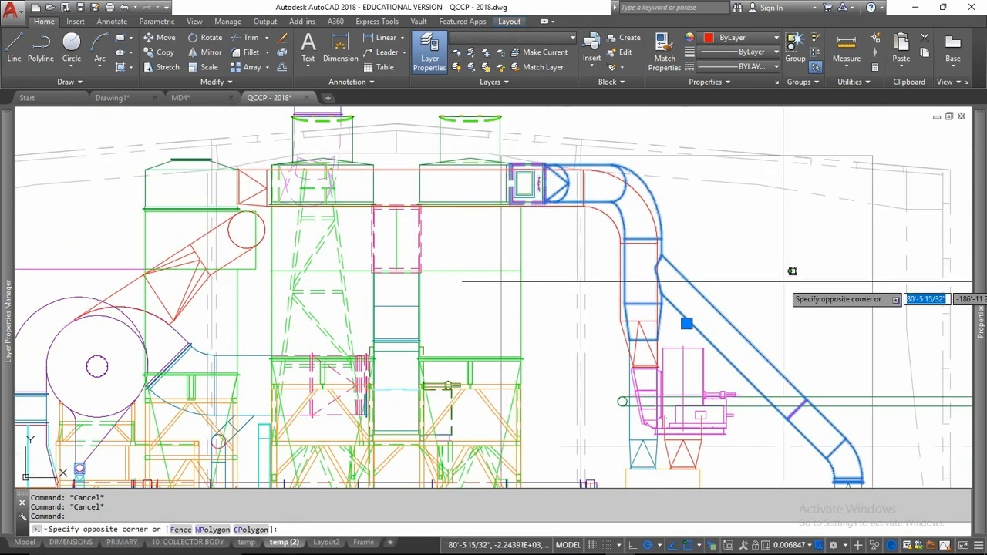
{"action": "key", "text": "Escape"}
{"action": "key", "text": "Escape"}
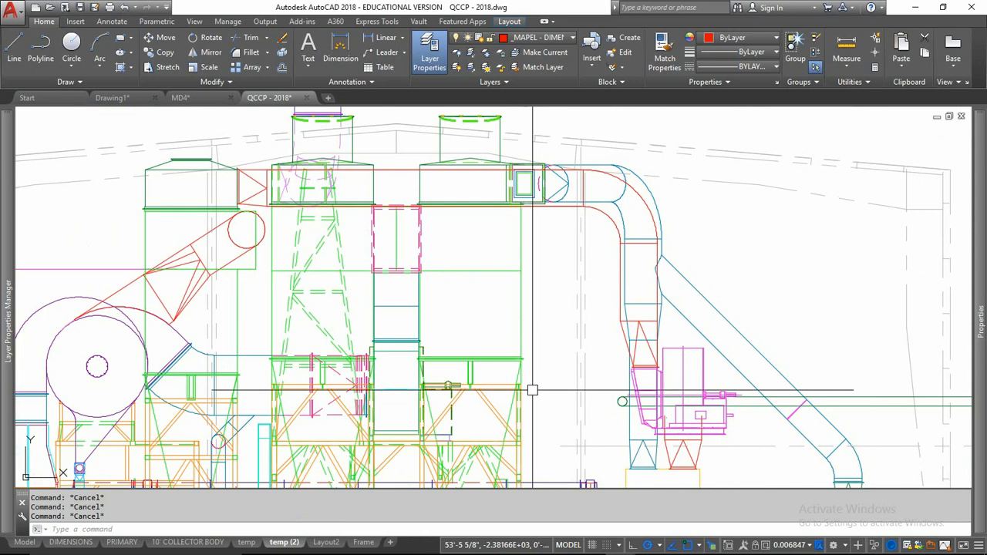
Examine the ductwork, the steel support structure and the conveyors across the plant elevation
{"action": "scroll", "coordinate": [601, 266], "scroll_direction": "up", "scroll_amount": 3}
{"action": "mouse_move", "coordinate": [601, 267]}
{"action": "middle_mouse_down"}
{"action": "mouse_move", "coordinate": [632, 214]}
{"action": "mouse_move", "coordinate": [609, 333]}
{"action": "middle_mouse_up"}
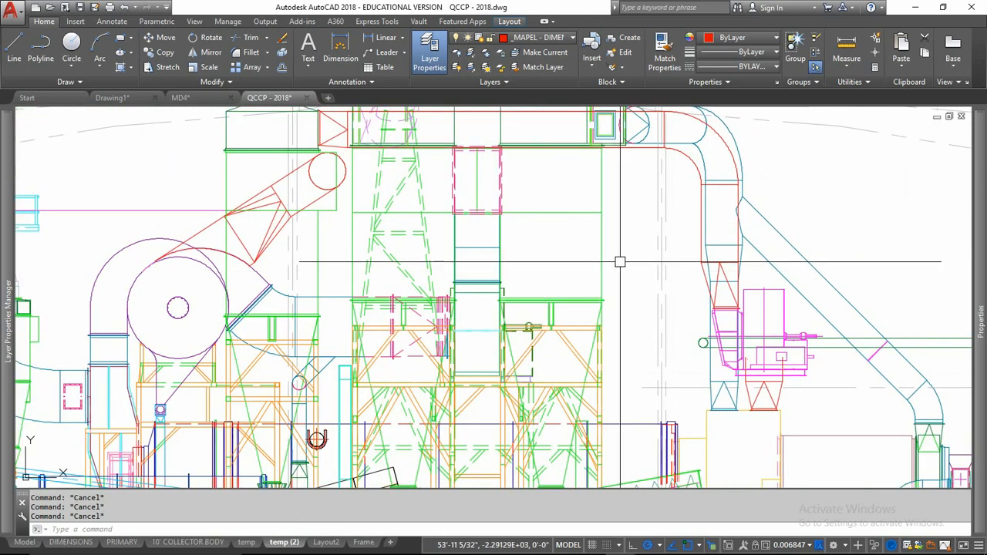
{"action": "mouse_move", "coordinate": [630, 275]}
{"action": "middle_mouse_down"}
{"action": "mouse_move", "coordinate": [604, 362]}
{"action": "mouse_move", "coordinate": [604, 350]}
{"action": "middle_mouse_up"}
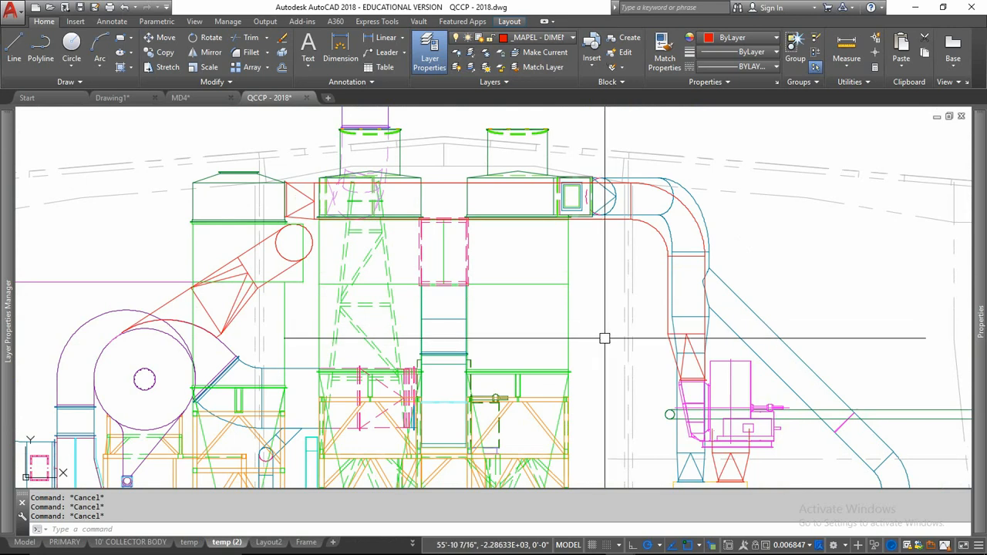
{"action": "middle_click_drag", "start_coordinate": [600, 337], "coordinate": [623, 165]}
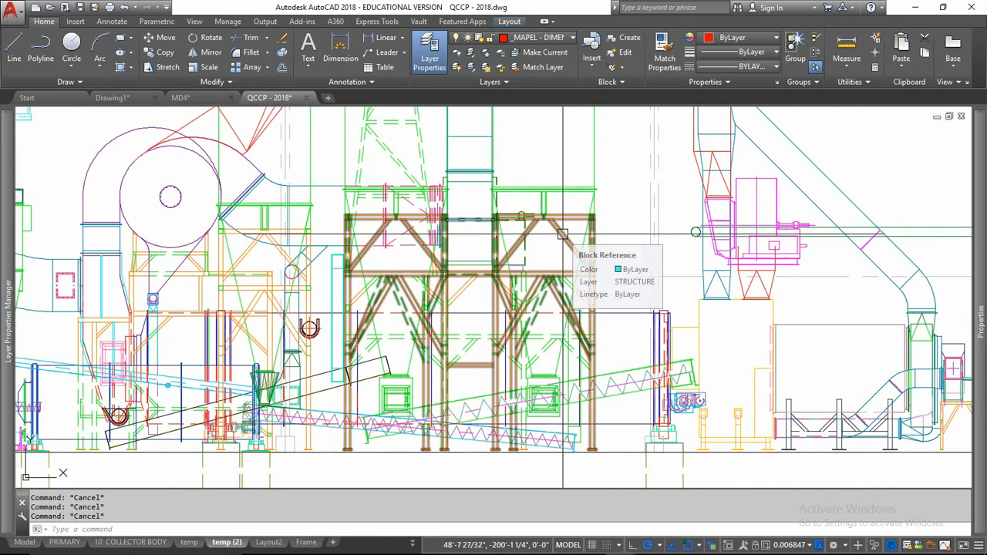
{"action": "mouse_move", "coordinate": [615, 185]}
{"action": "middle_mouse_down"}
{"action": "mouse_move", "coordinate": [637, 286]}
{"action": "mouse_move", "coordinate": [634, 343]}
{"action": "mouse_move", "coordinate": [627, 334]}
{"action": "mouse_move", "coordinate": [620, 371]}
{"action": "mouse_move", "coordinate": [663, 255]}
{"action": "mouse_move", "coordinate": [677, 167]}
{"action": "middle_mouse_up"}
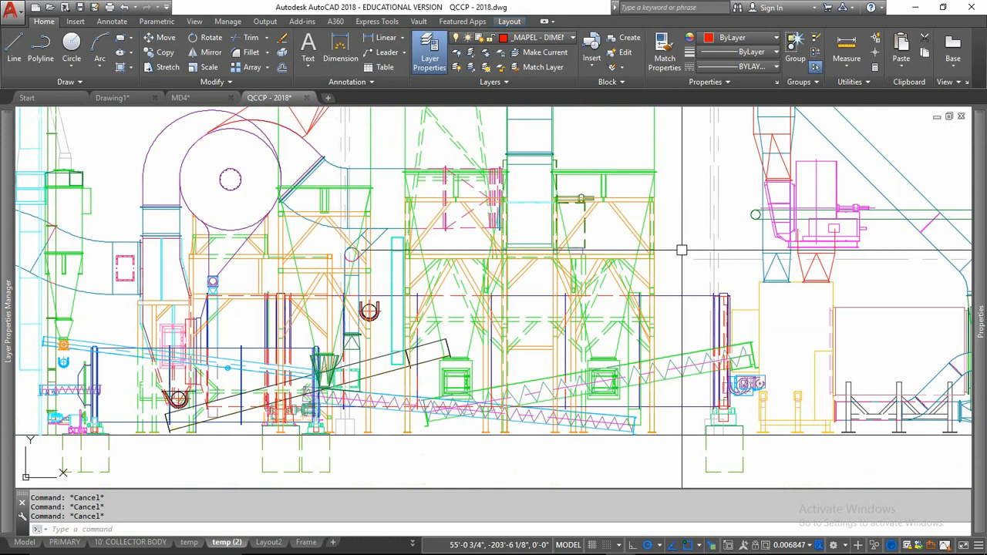
{"action": "scroll", "coordinate": [656, 232], "scroll_direction": "down", "scroll_amount": 3}
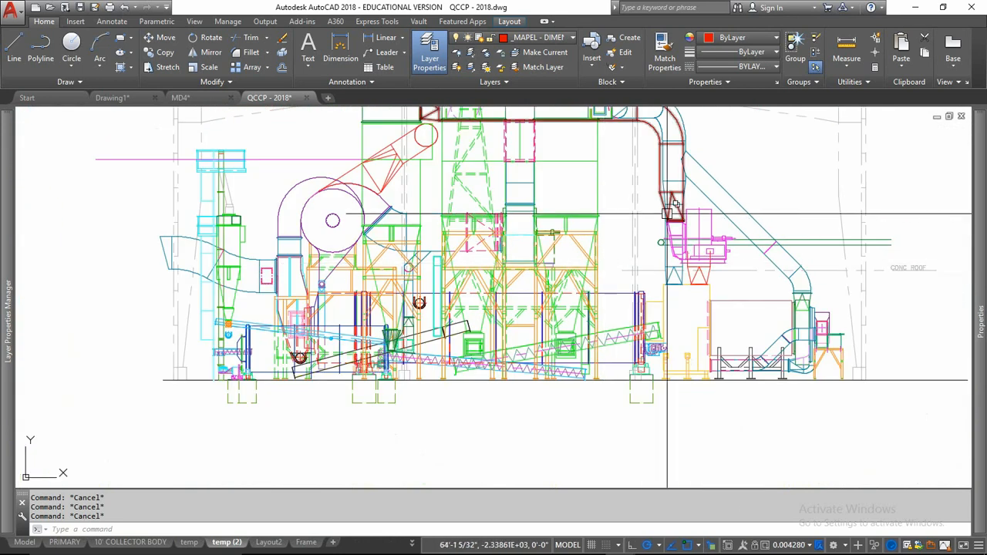
{"action": "mouse_move", "coordinate": [672, 204]}
{"action": "middle_mouse_down"}
{"action": "mouse_move", "coordinate": [646, 239]}
{"action": "mouse_move", "coordinate": [641, 286]}
{"action": "middle_mouse_up"}
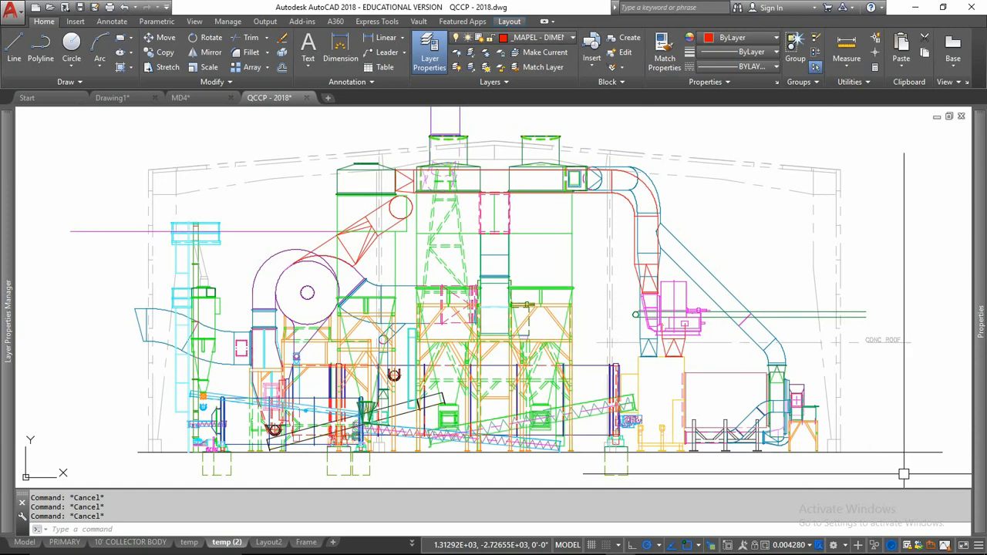